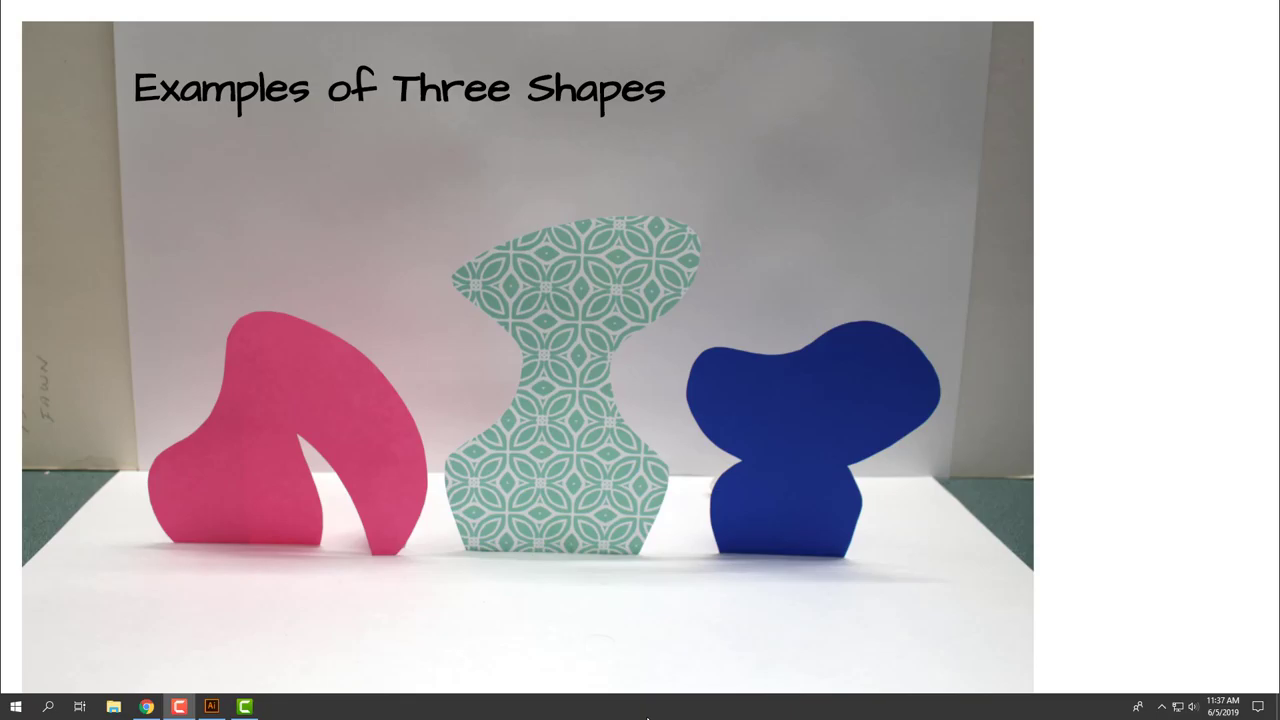
Exit the Examples of Three Shapes slideshow back to the Google Slides editor
mouse_move(249, 651)
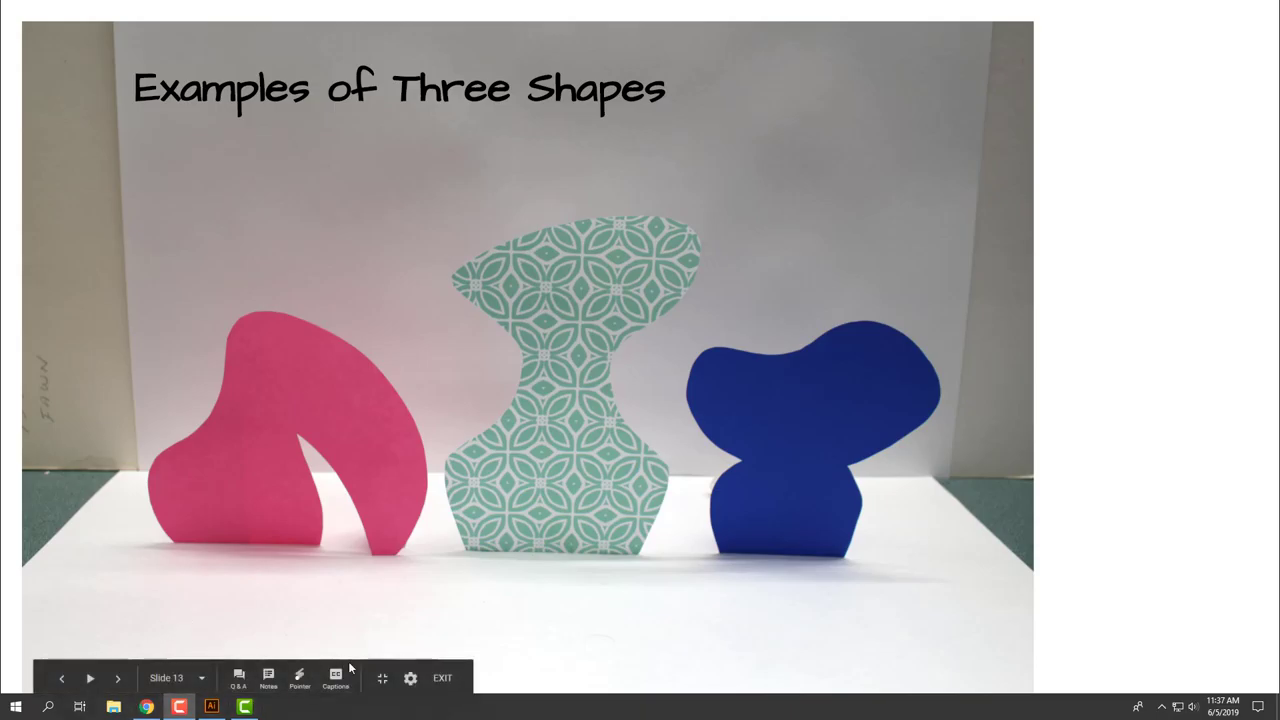
left_click(443, 679)
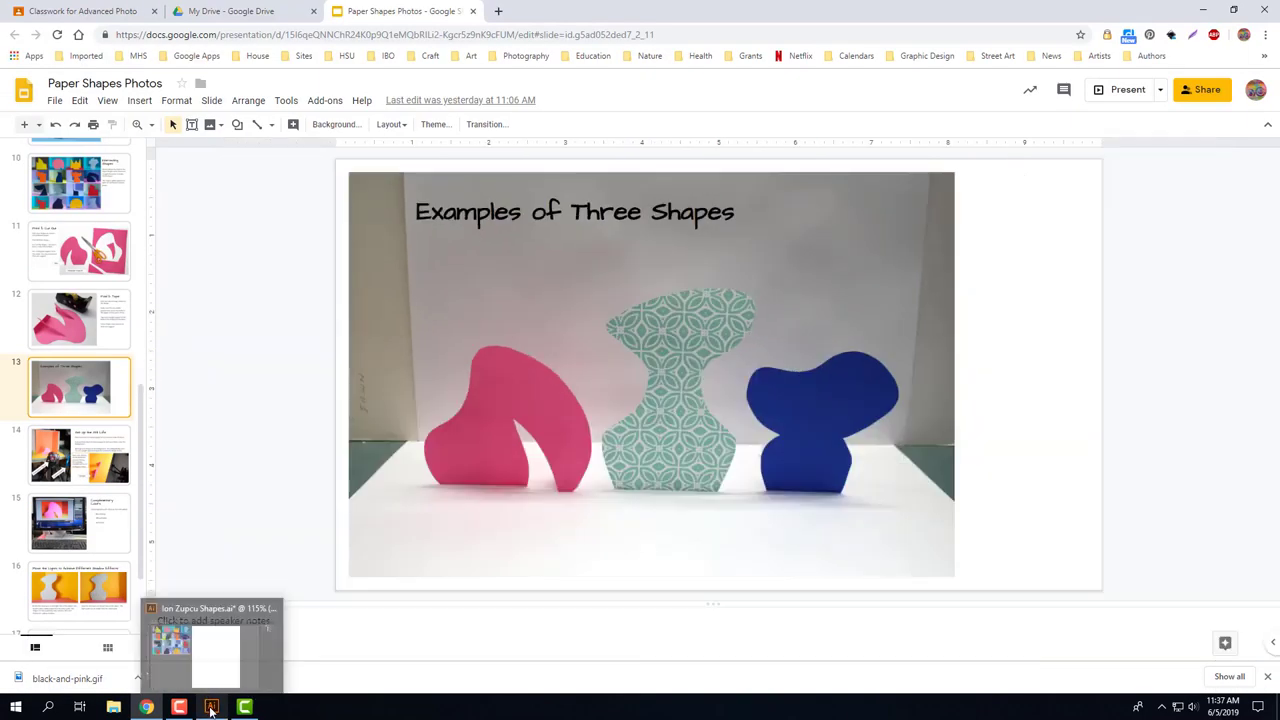
left_click(211, 708)
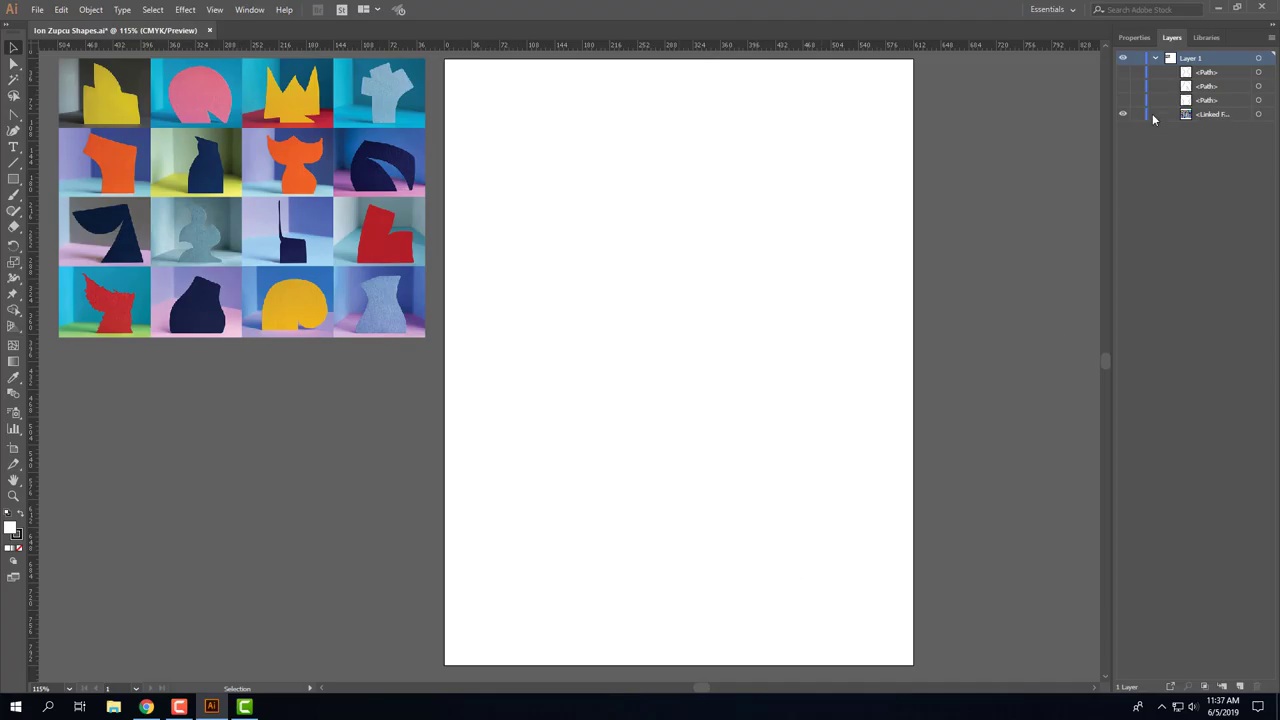
left_click(1123, 100)
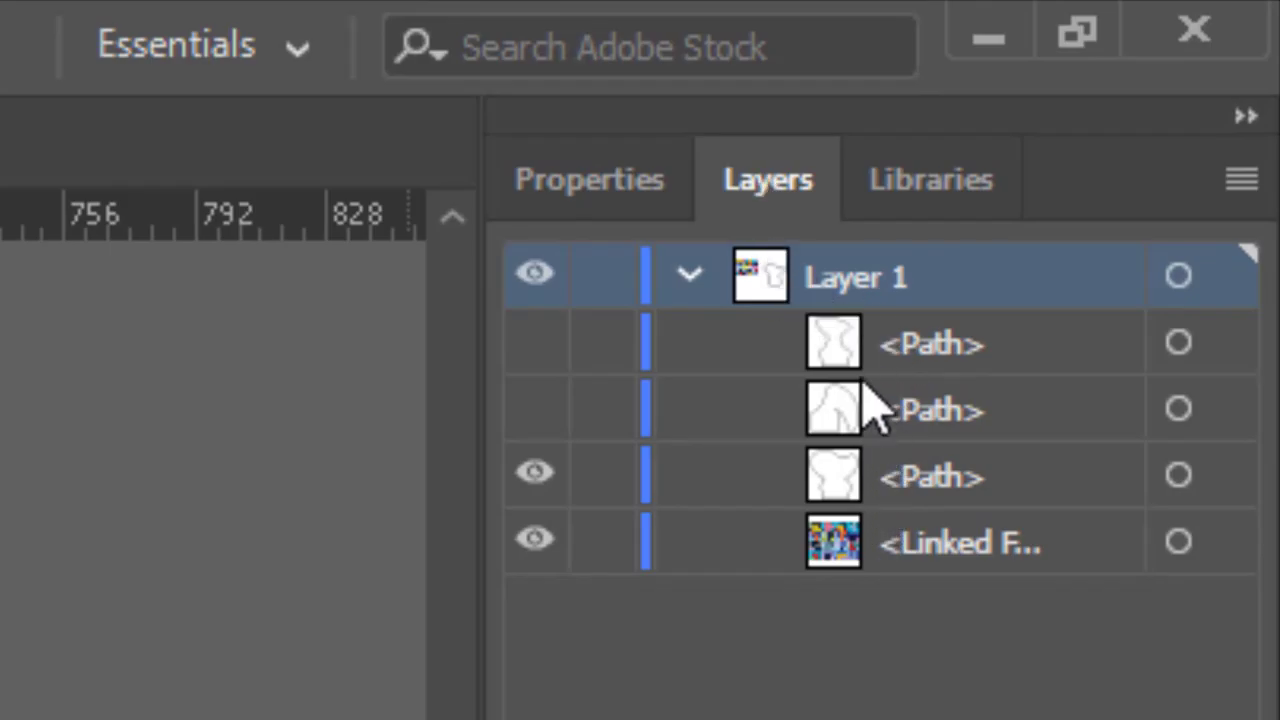
left_click(533, 472)
left_click(536, 406)
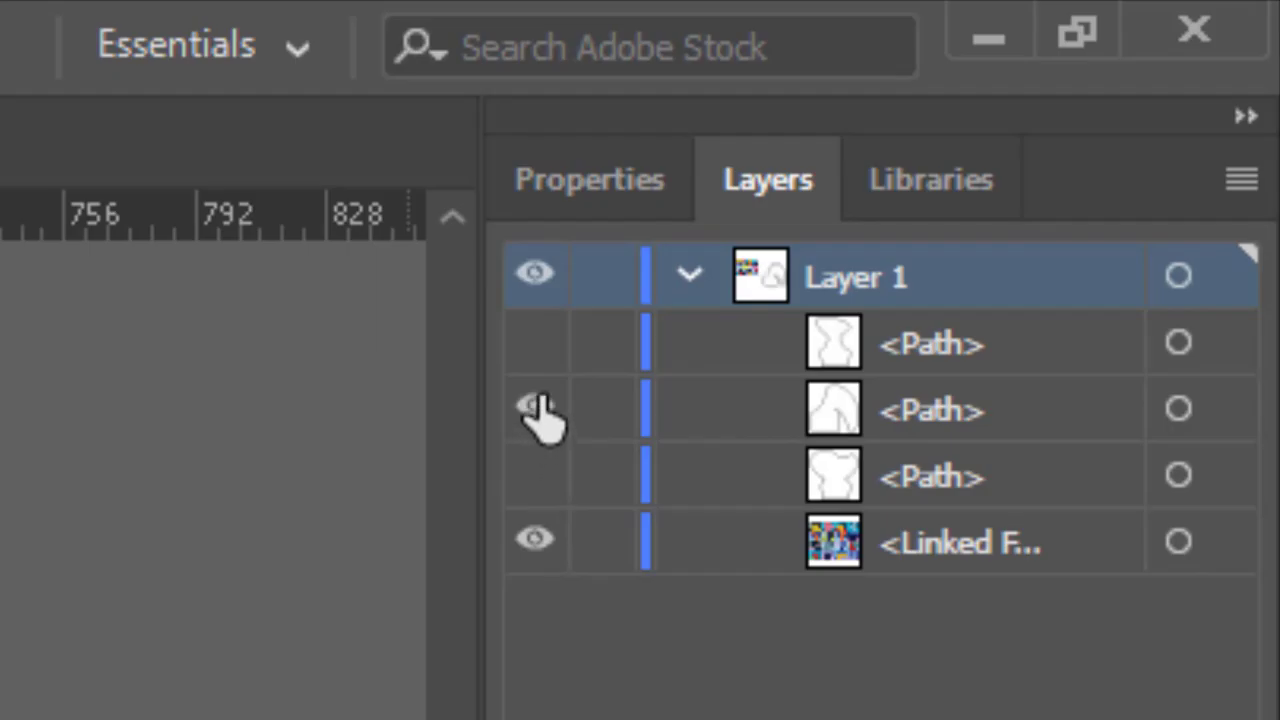
left_click(538, 410)
left_click(532, 345)
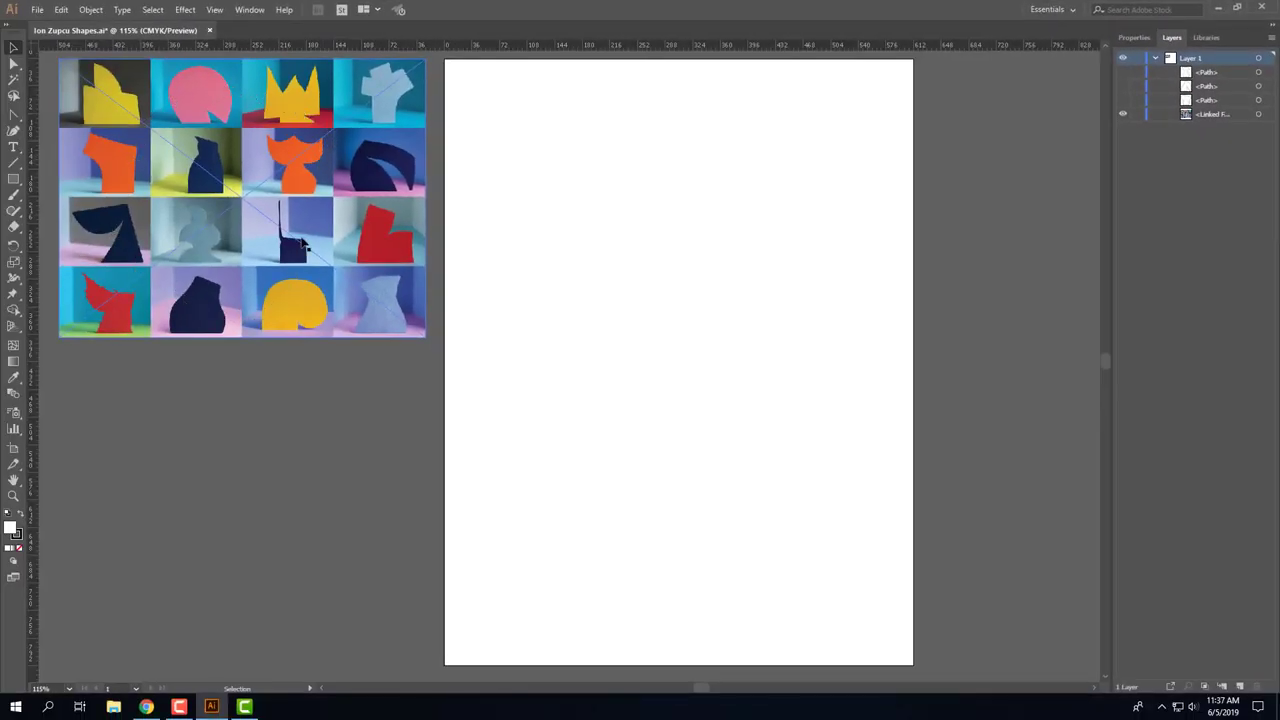
left_click(280, 406)
left_click(254, 318)
key("ctrl+n")
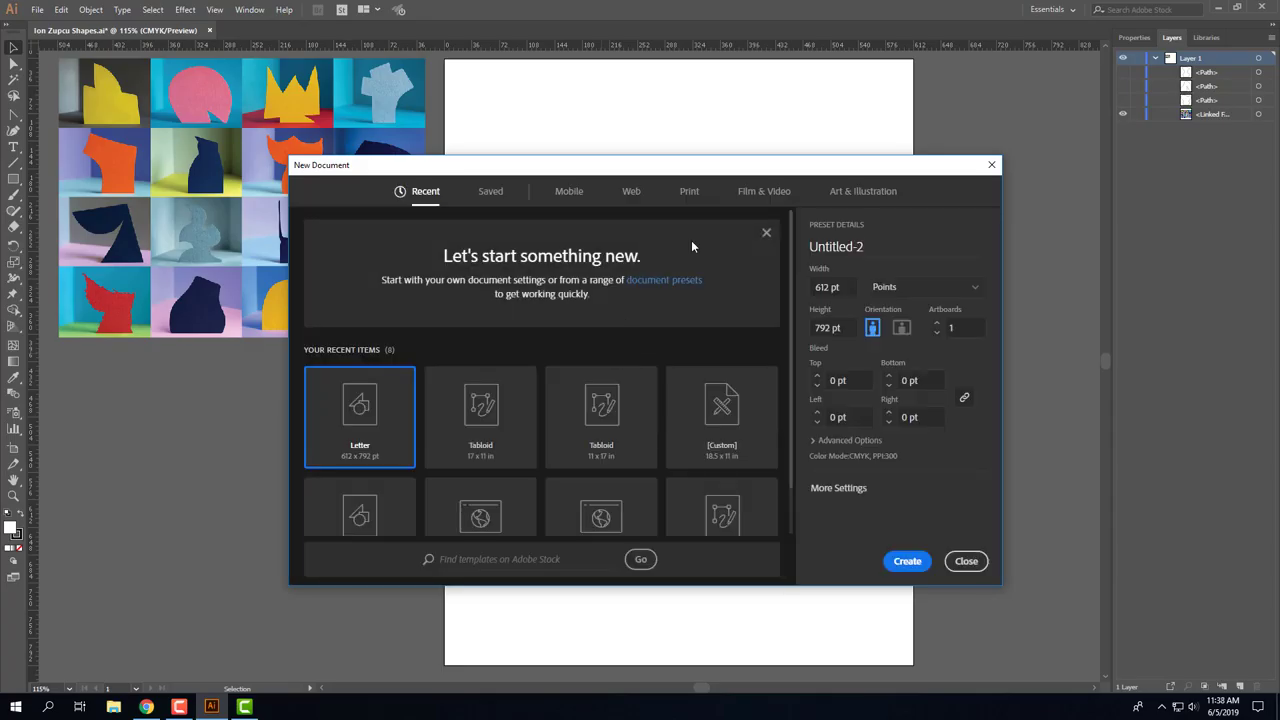
Create a new Letter print document named 'Shapes' plus the user's first name
left_click(688, 196)
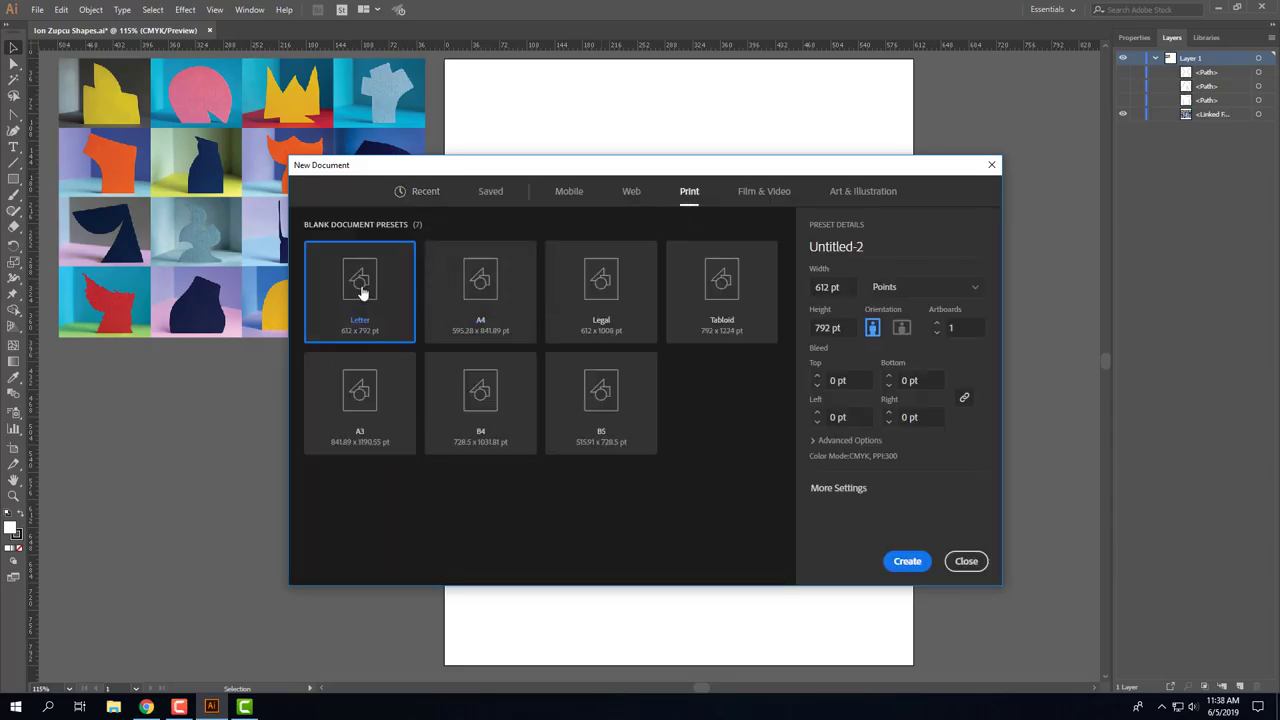
left_click_drag(877, 247, 796, 250)
type("Shapes Justine")
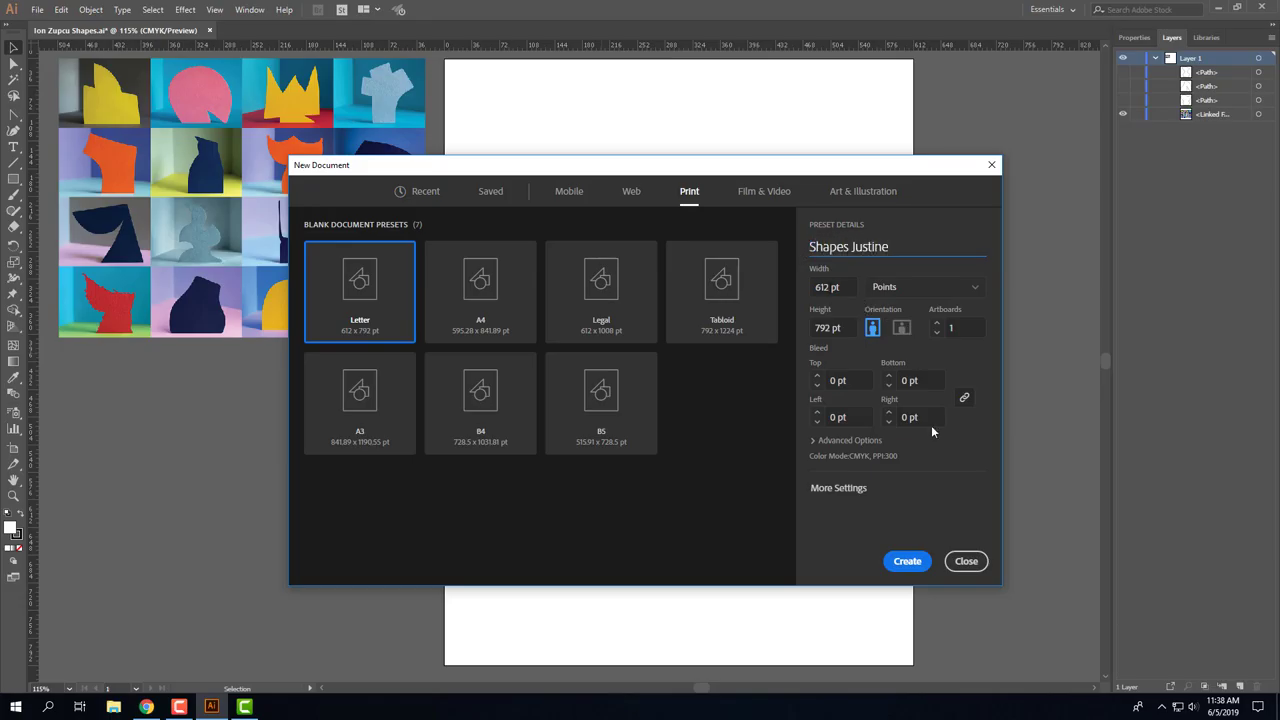
left_click(904, 562)
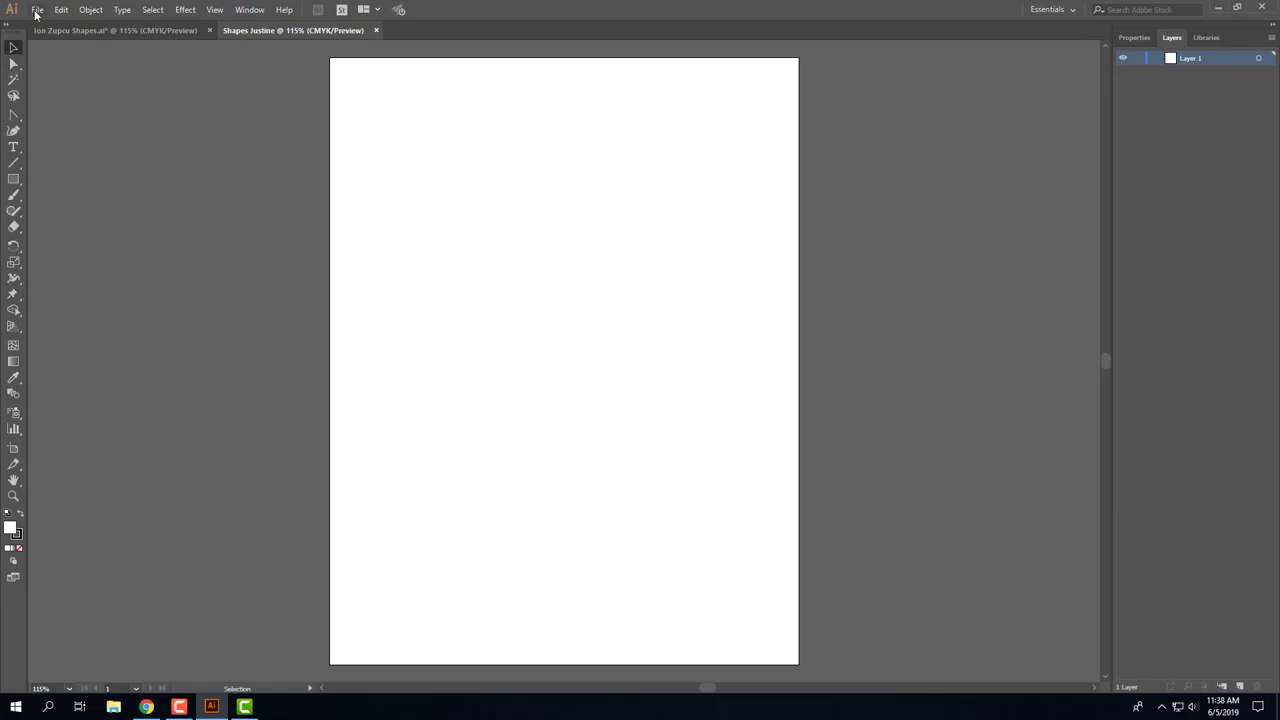
Download ZupcuSculptures_Grid.jpg from the Classroom Classwork page to the Desktop
left_click(146, 707)
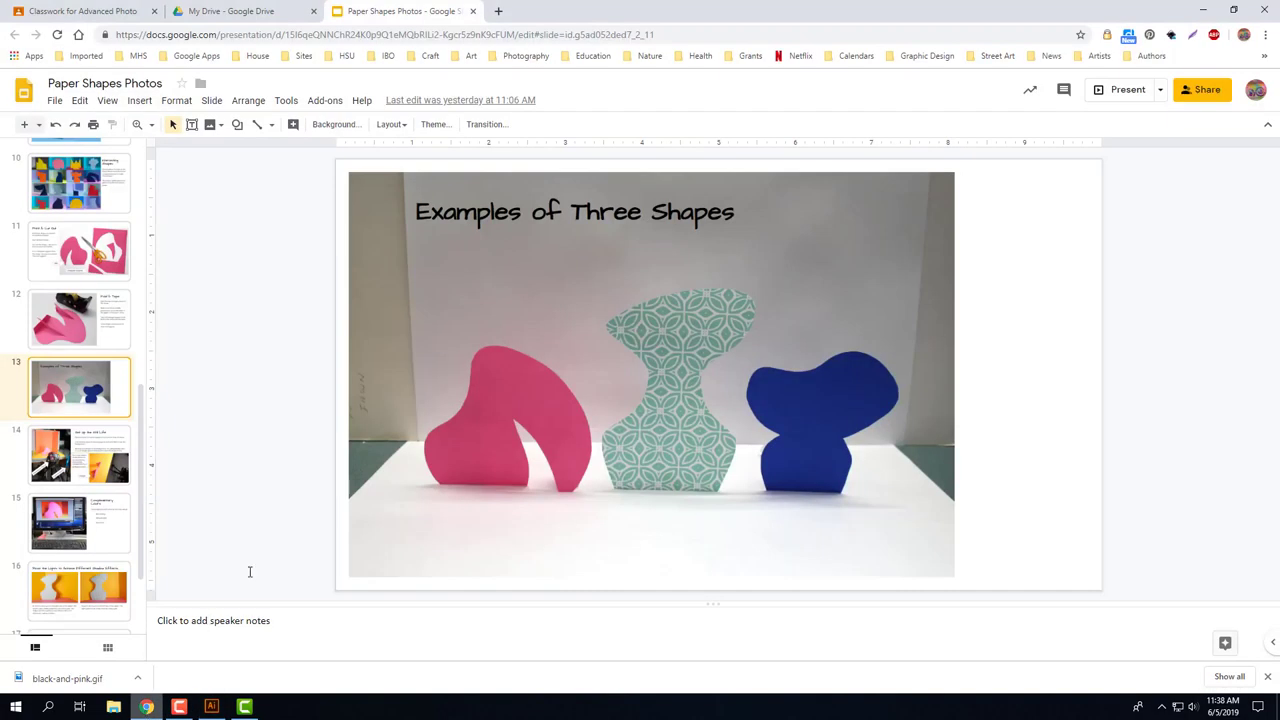
left_click(76, 12)
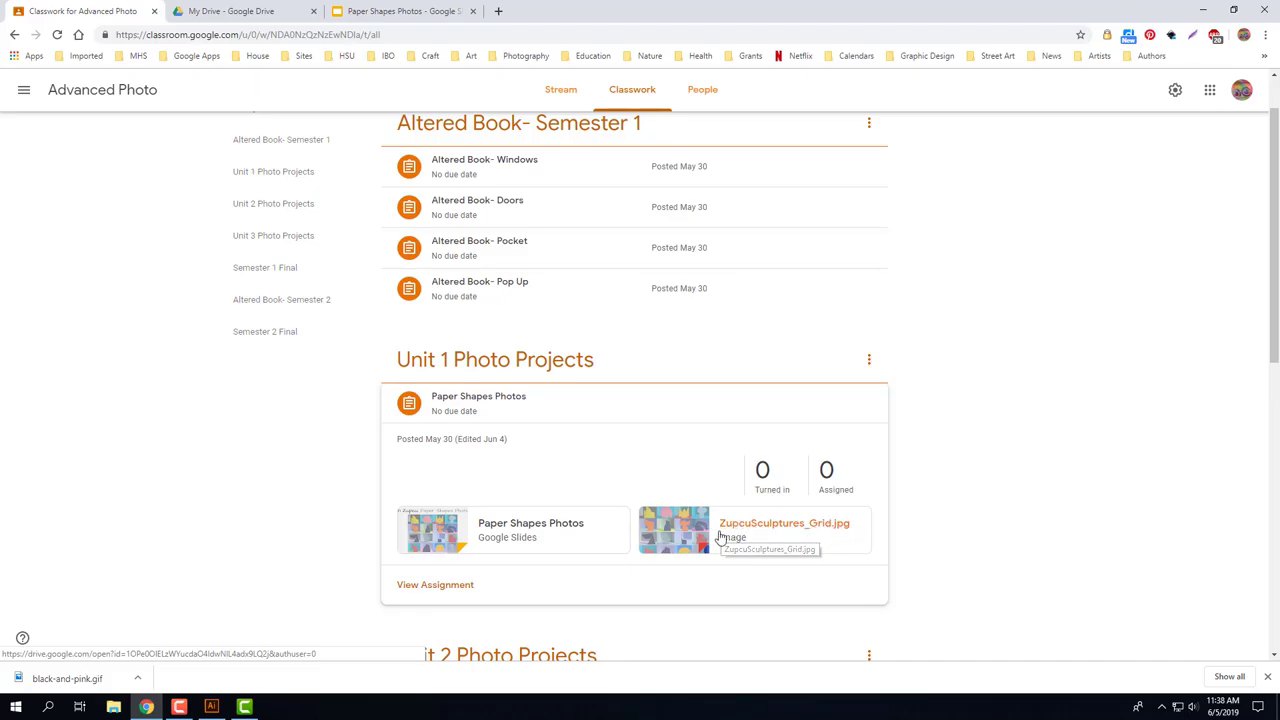
left_click(680, 541)
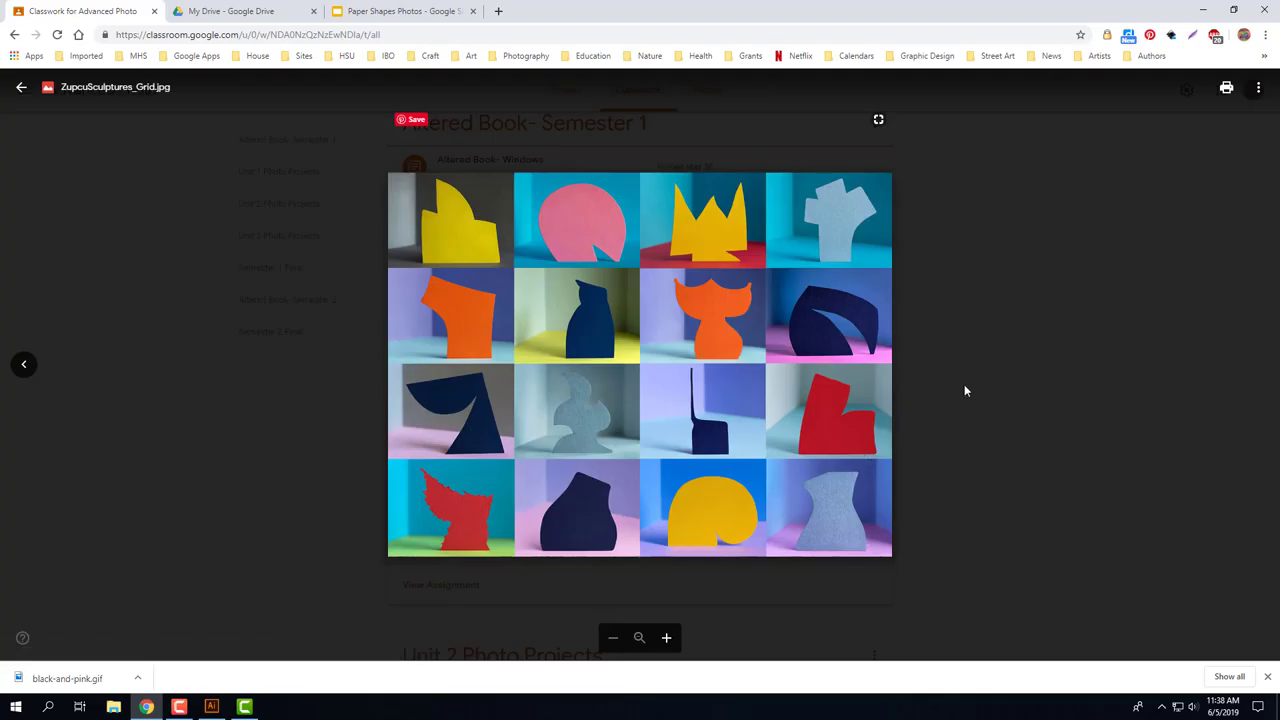
left_click(1258, 91)
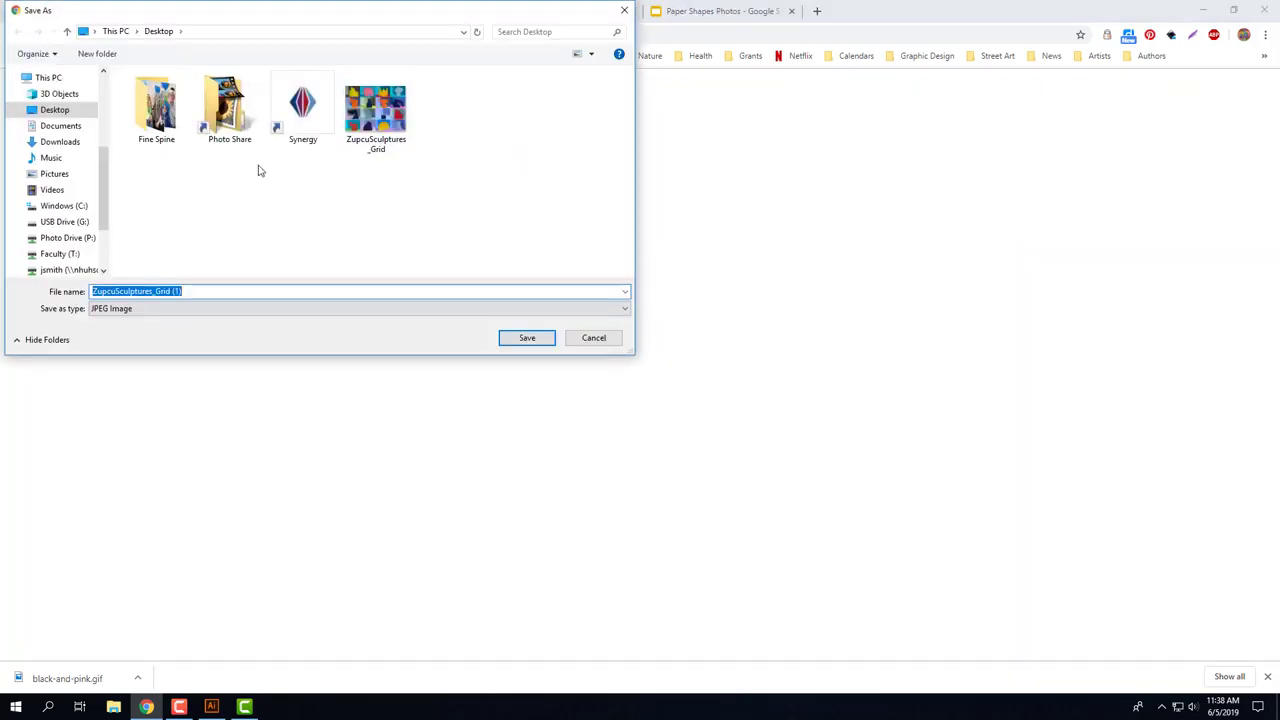
left_click(55, 113)
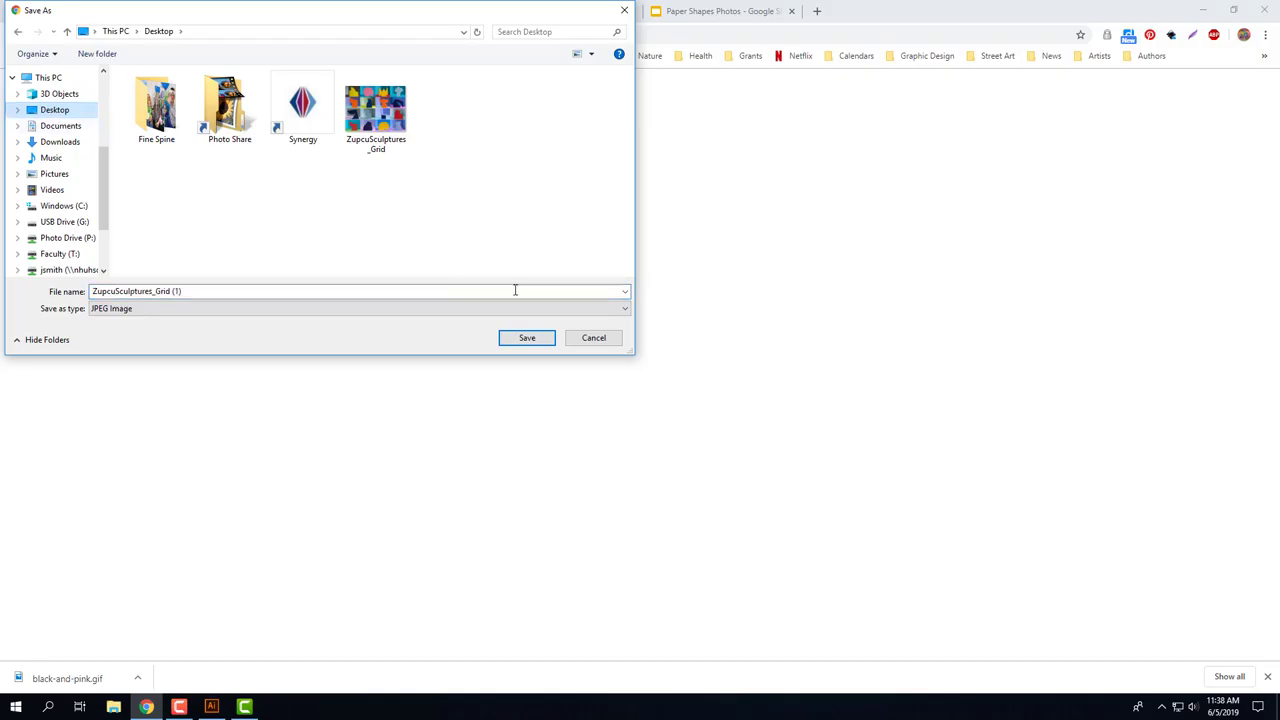
left_click(533, 343)
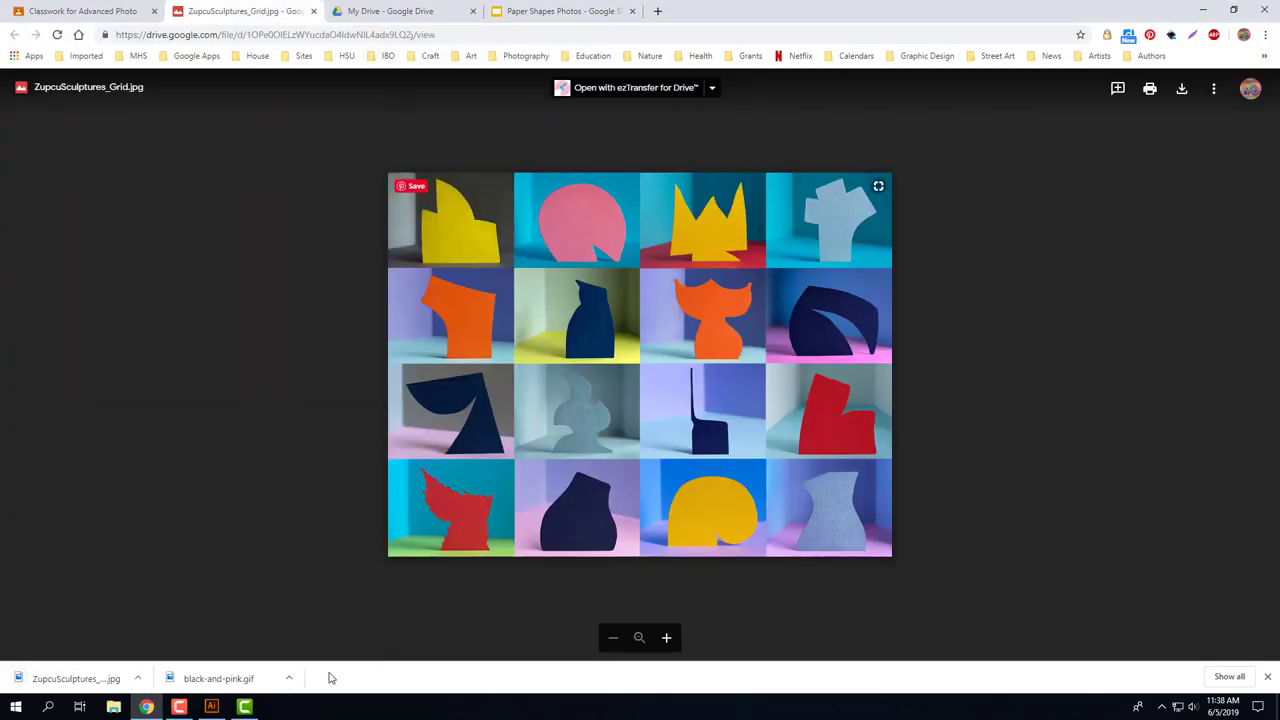
left_click(211, 707)
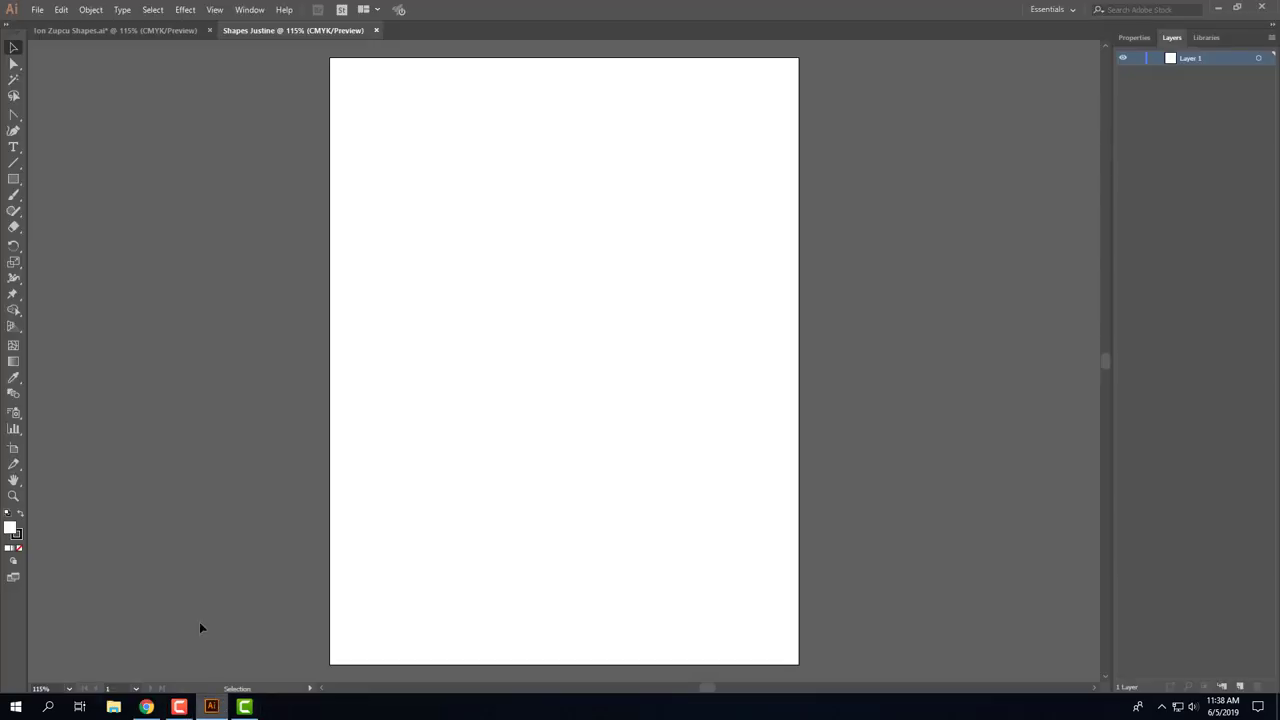
Place the ZupcuSculptures_Grid image from the Desktop into the document
left_click(37, 9)
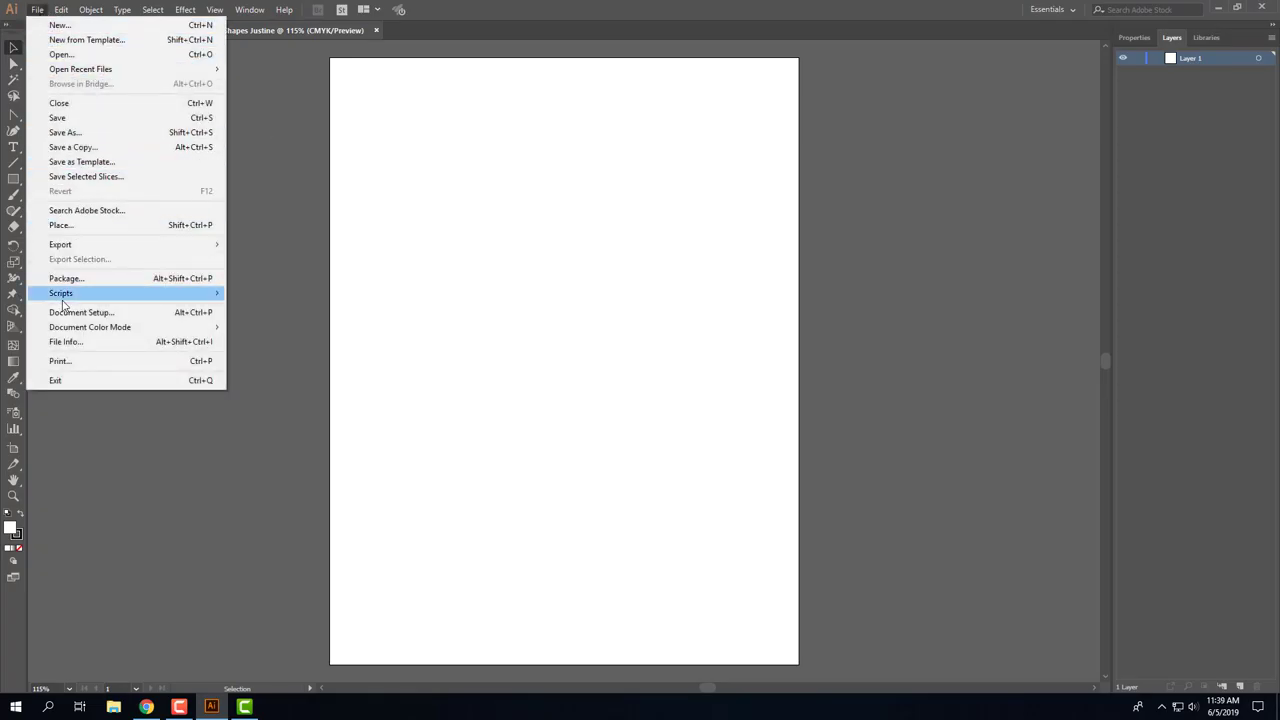
left_click(70, 229)
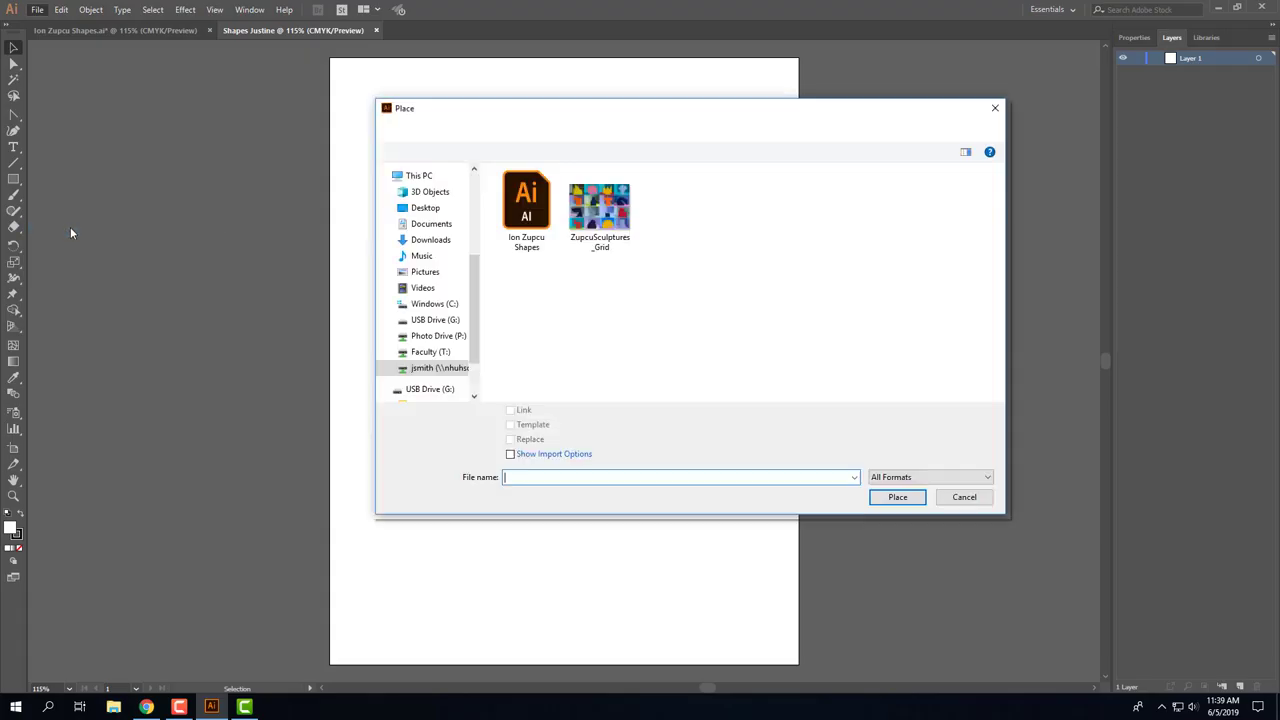
left_click(436, 211)
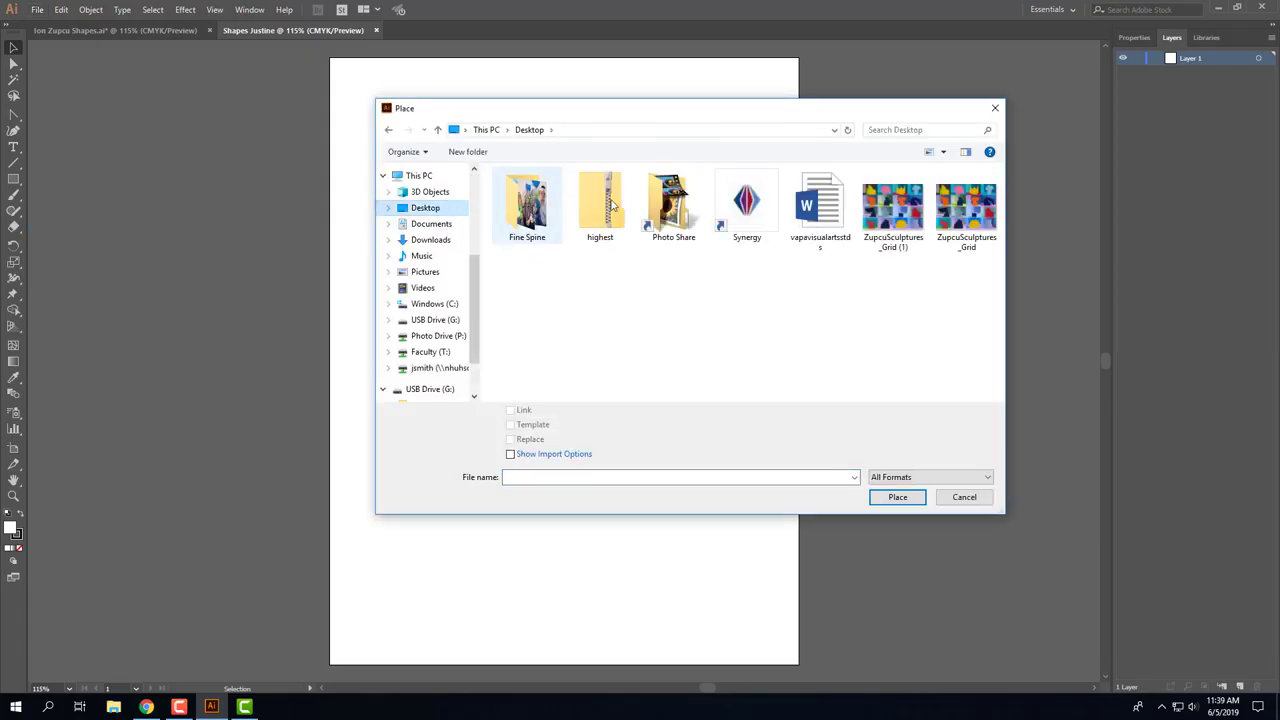
left_click(962, 220)
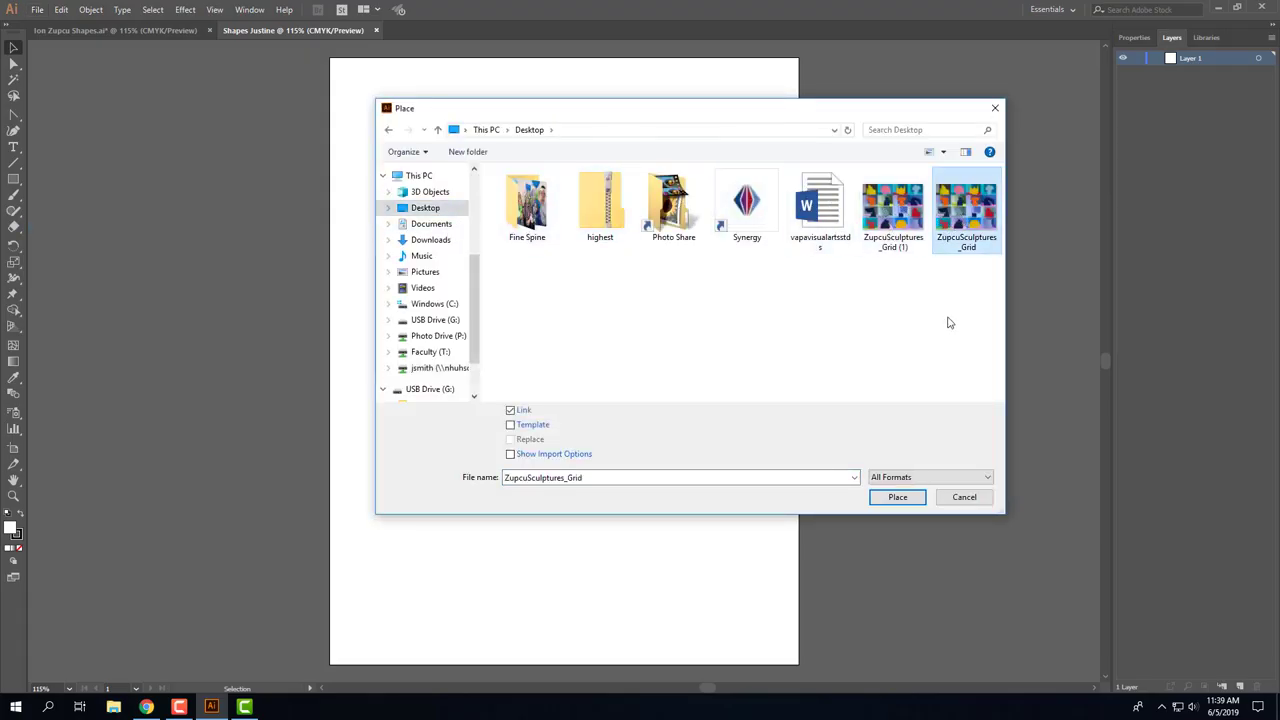
left_click(902, 503)
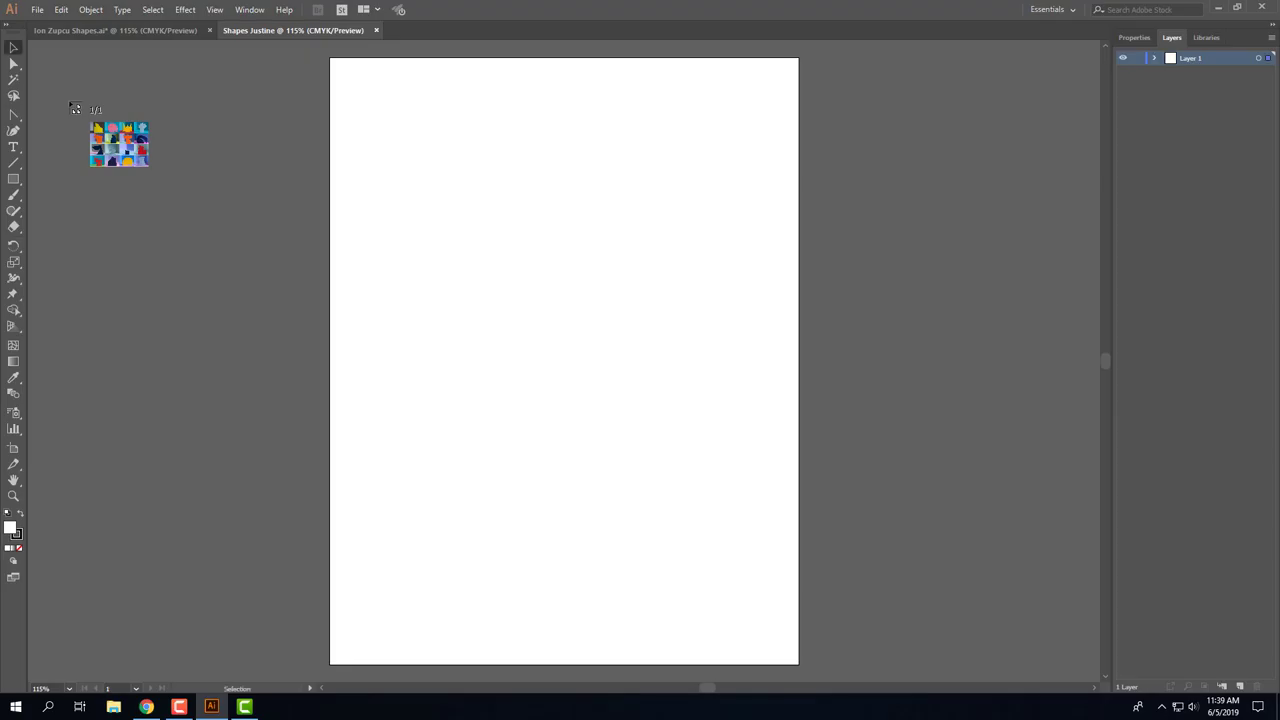
left_click(69, 101)
Scale the photo grid down so it sits left of the artboard
left_click_drag(709, 263, 818, 260)
left_click_drag(708, 688, 694, 693)
left_click_drag(606, 184, 440, 150)
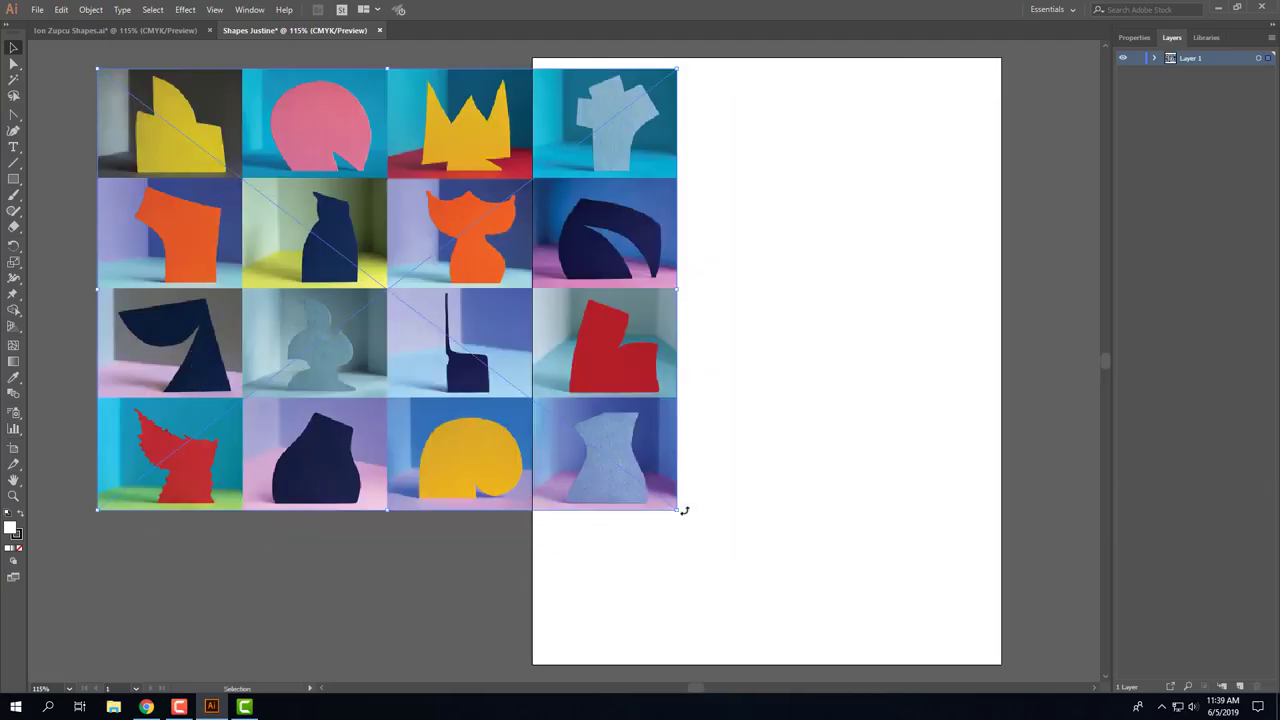
left_click_drag(678, 509, 516, 387)
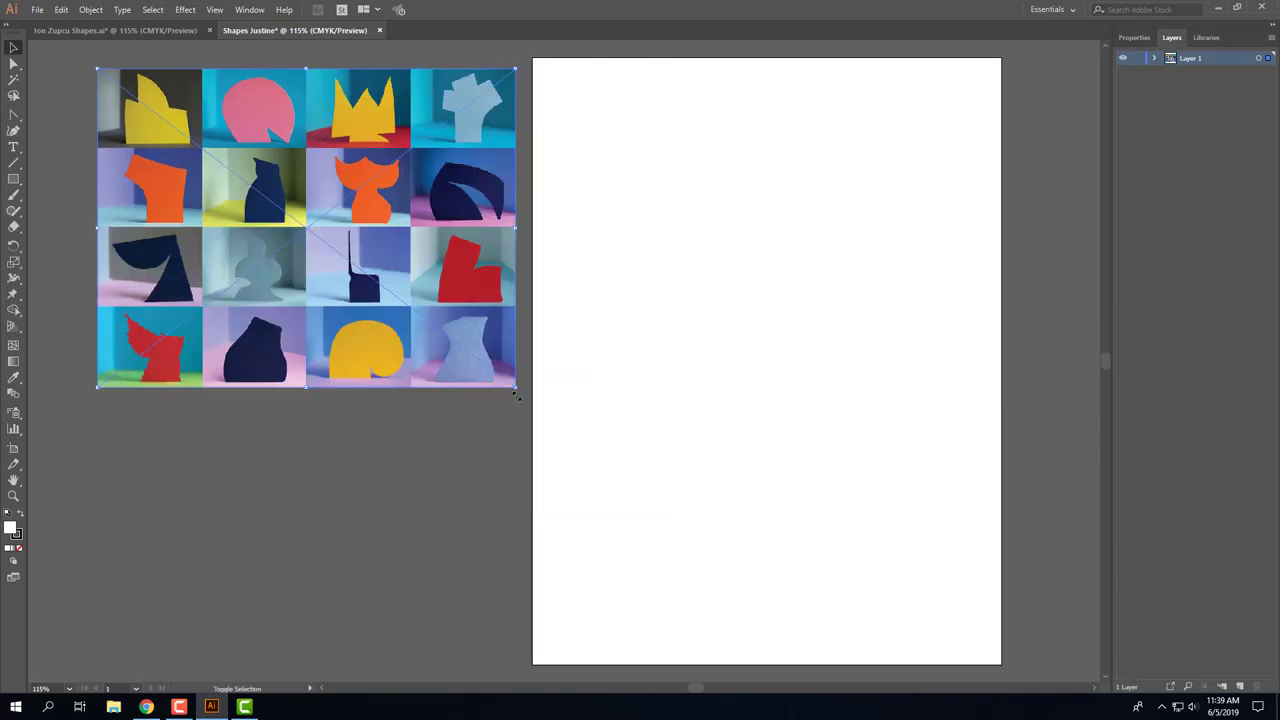
left_click(432, 471)
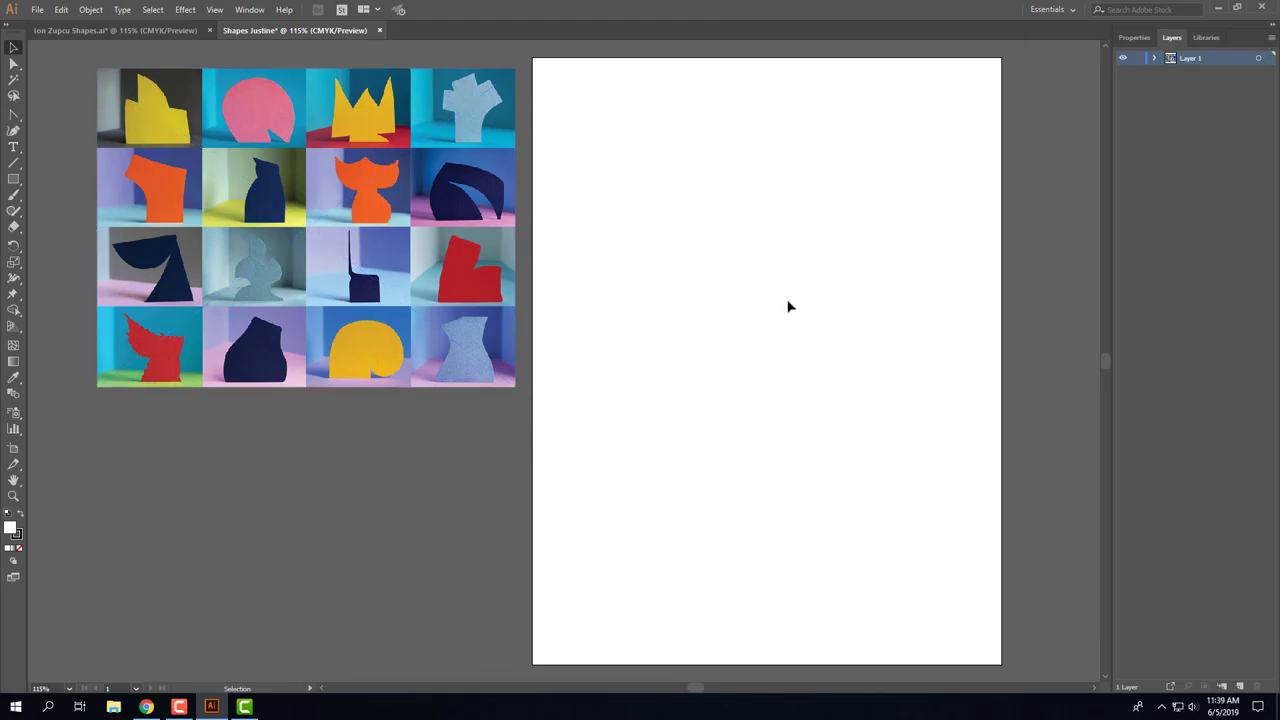
Select the Ellipse Tool from the Rectangle tool flyout, after briefly trying the Pen Tool
scroll(789, 300, "right", 3)
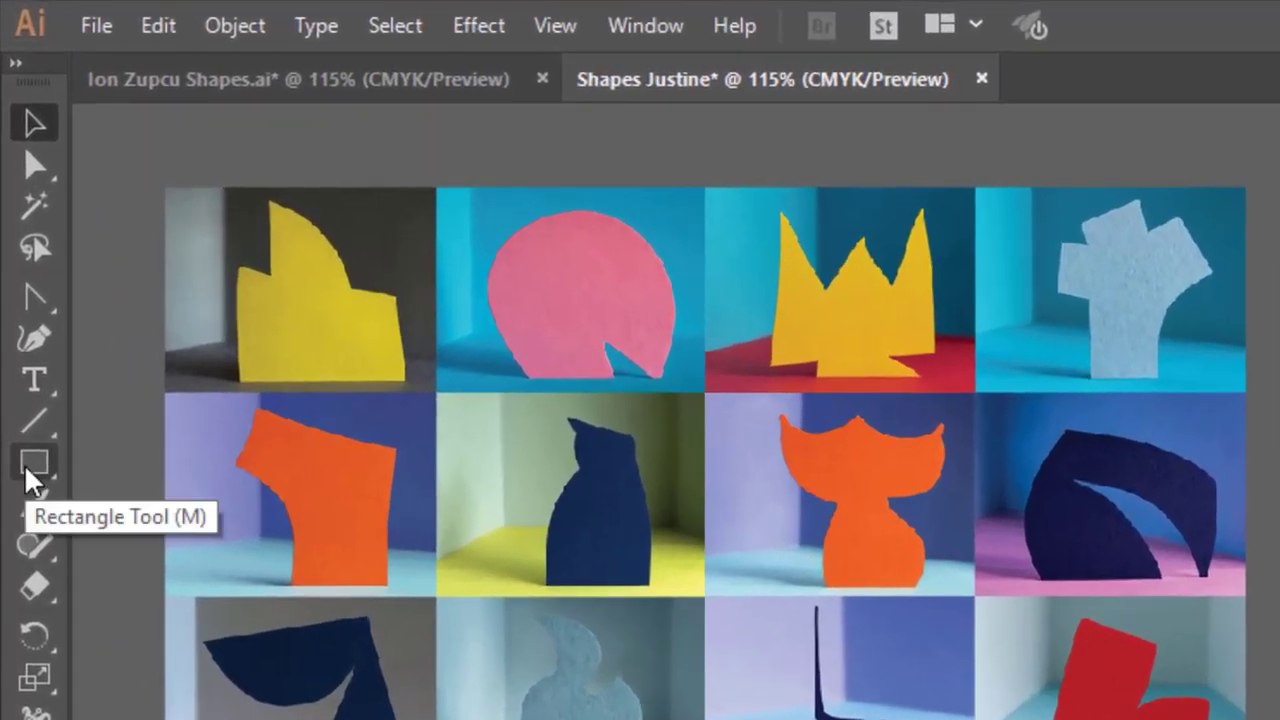
left_click(22, 303)
left_click(129, 458)
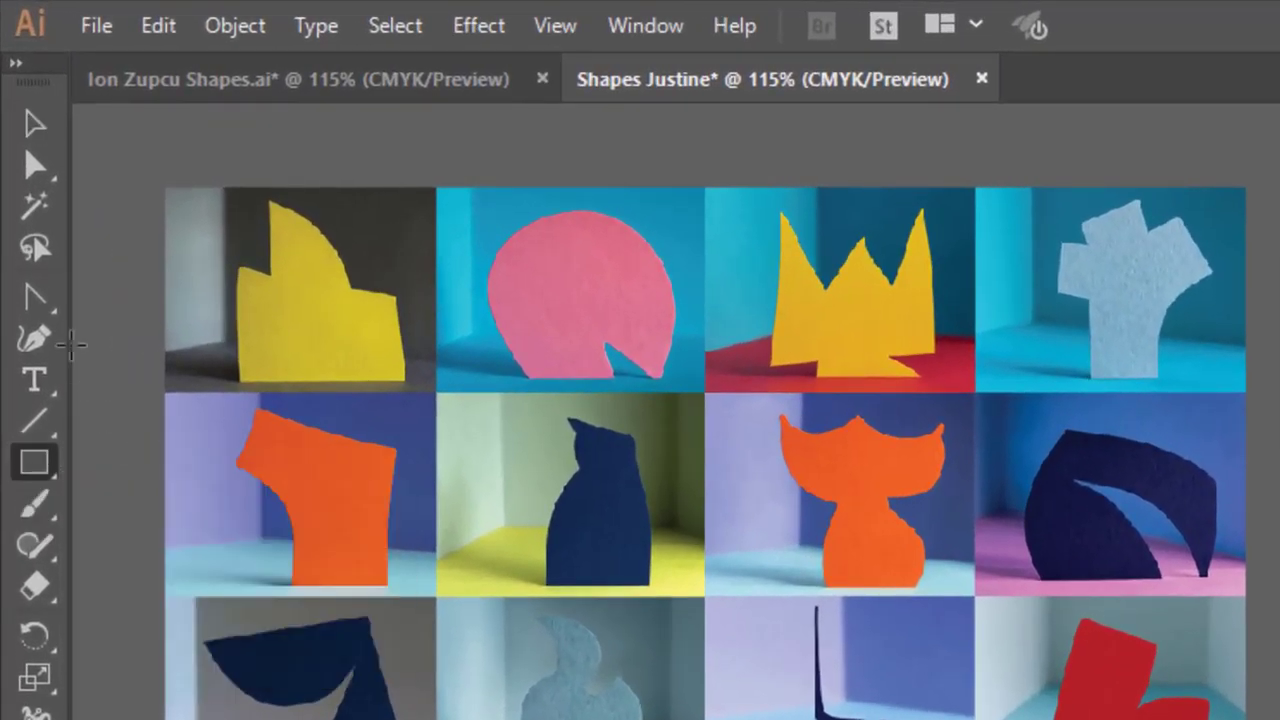
left_click(41, 292)
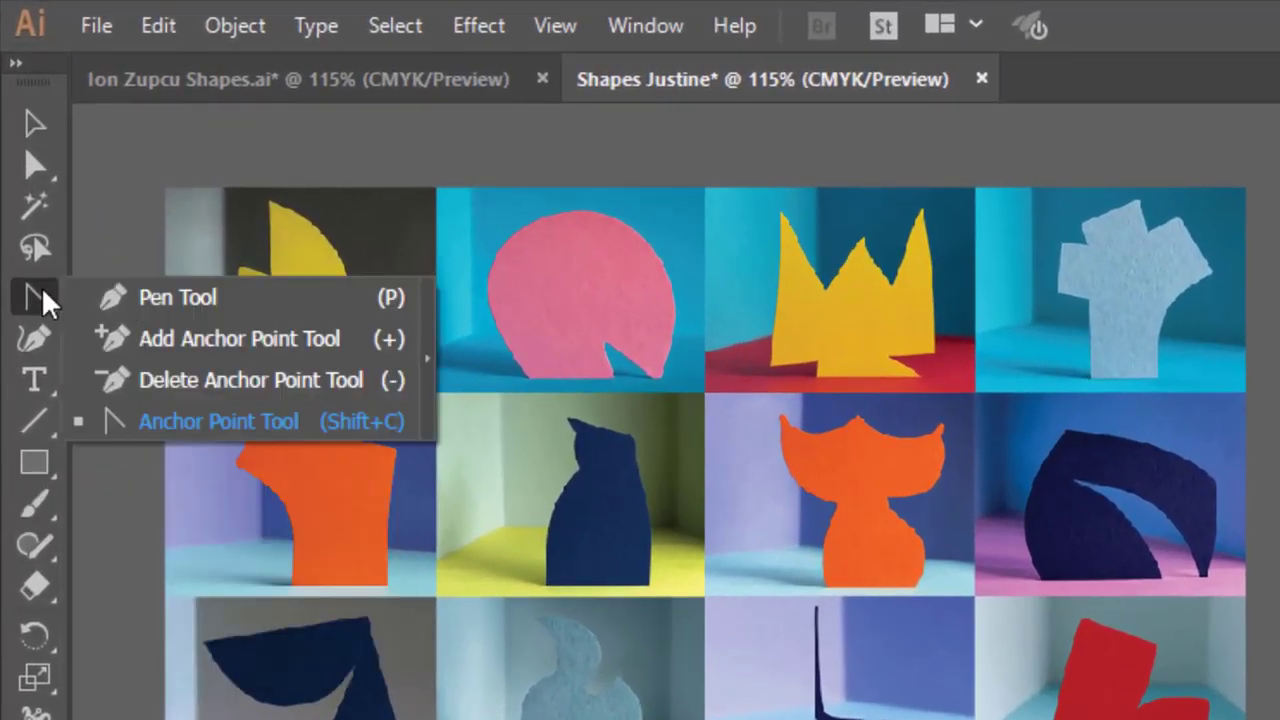
left_click(134, 292)
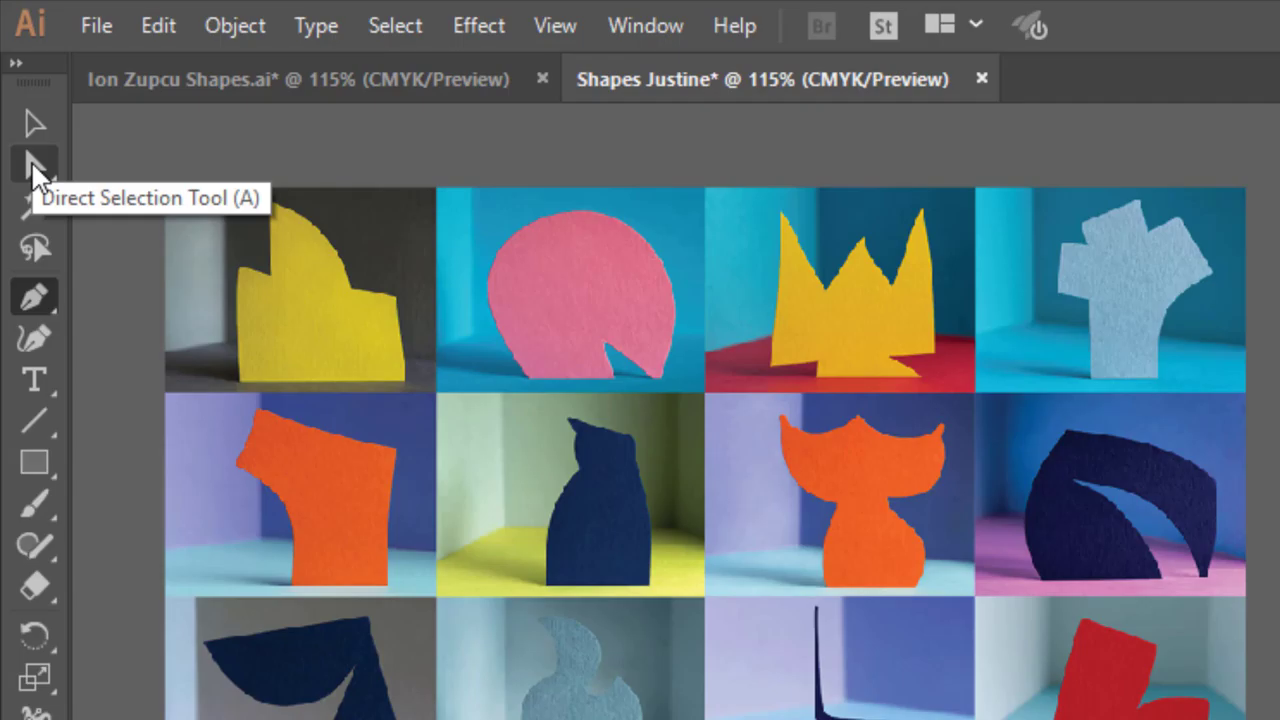
left_click(41, 462)
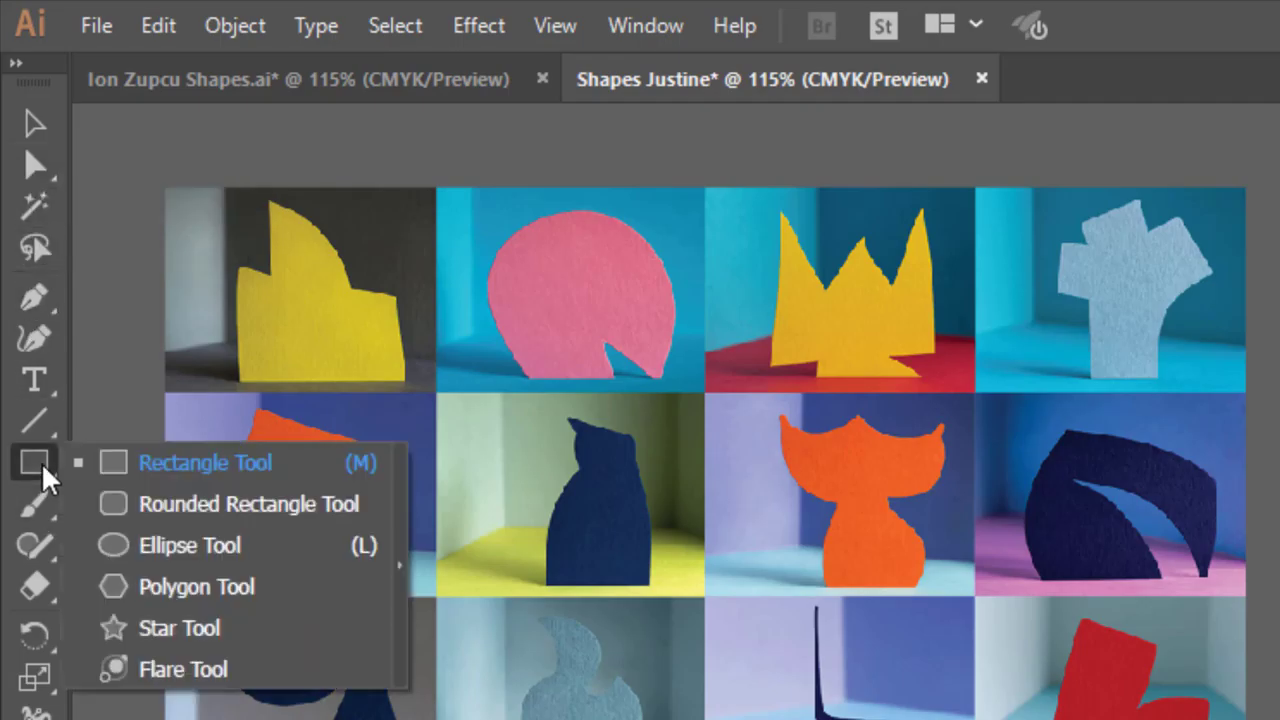
left_click(177, 545)
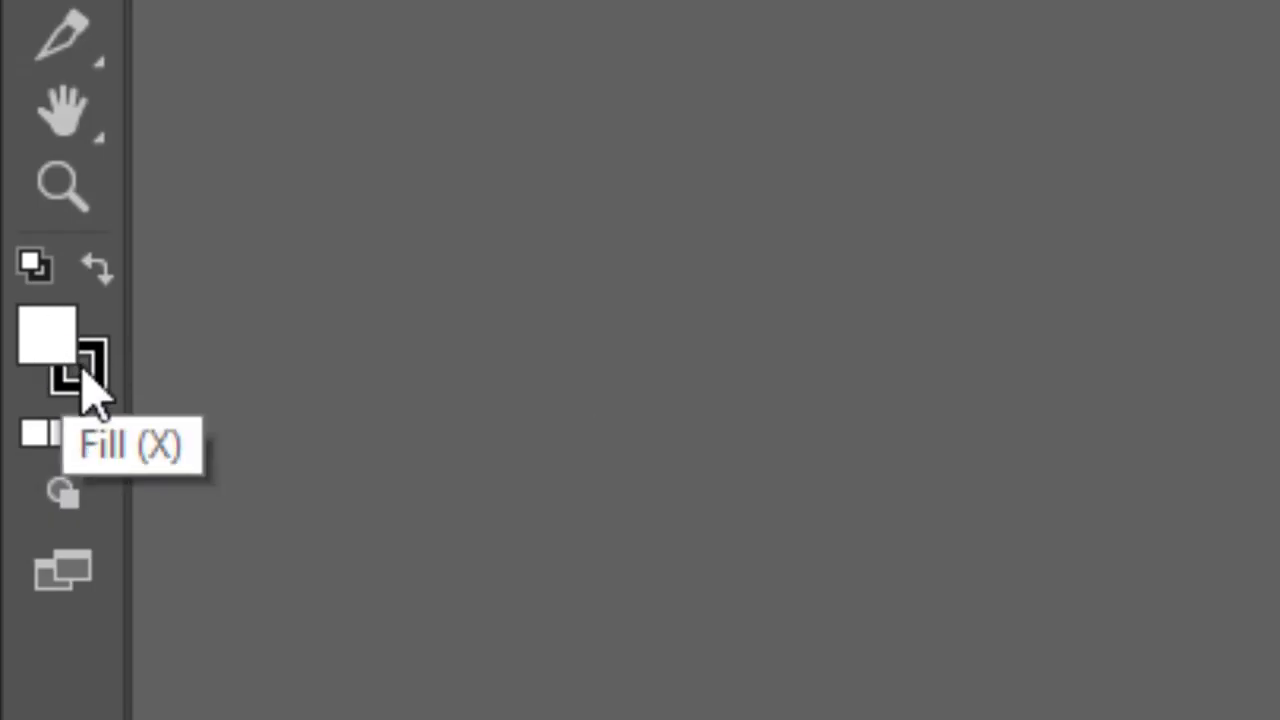
Reset to white fill and black stroke, then draw a roughly 340 × 308.7 pt ellipse near the artboard's top
left_click(31, 266)
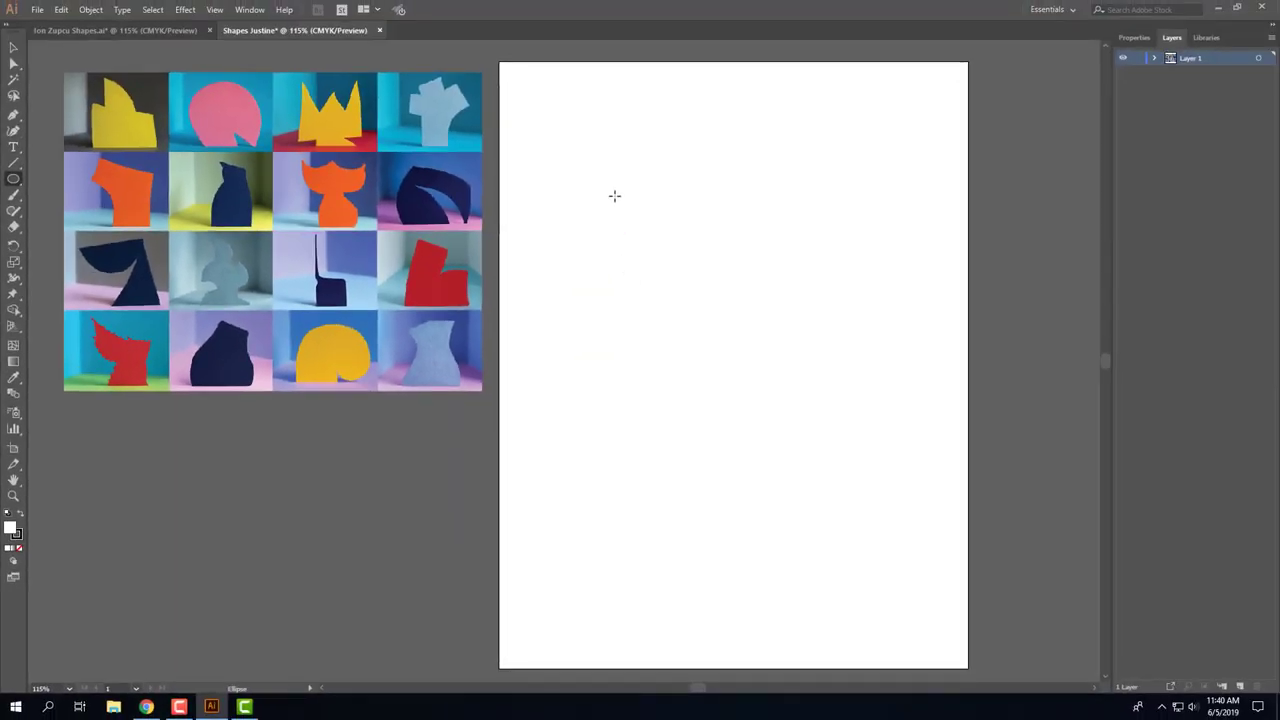
left_click_drag(612, 199, 871, 436)
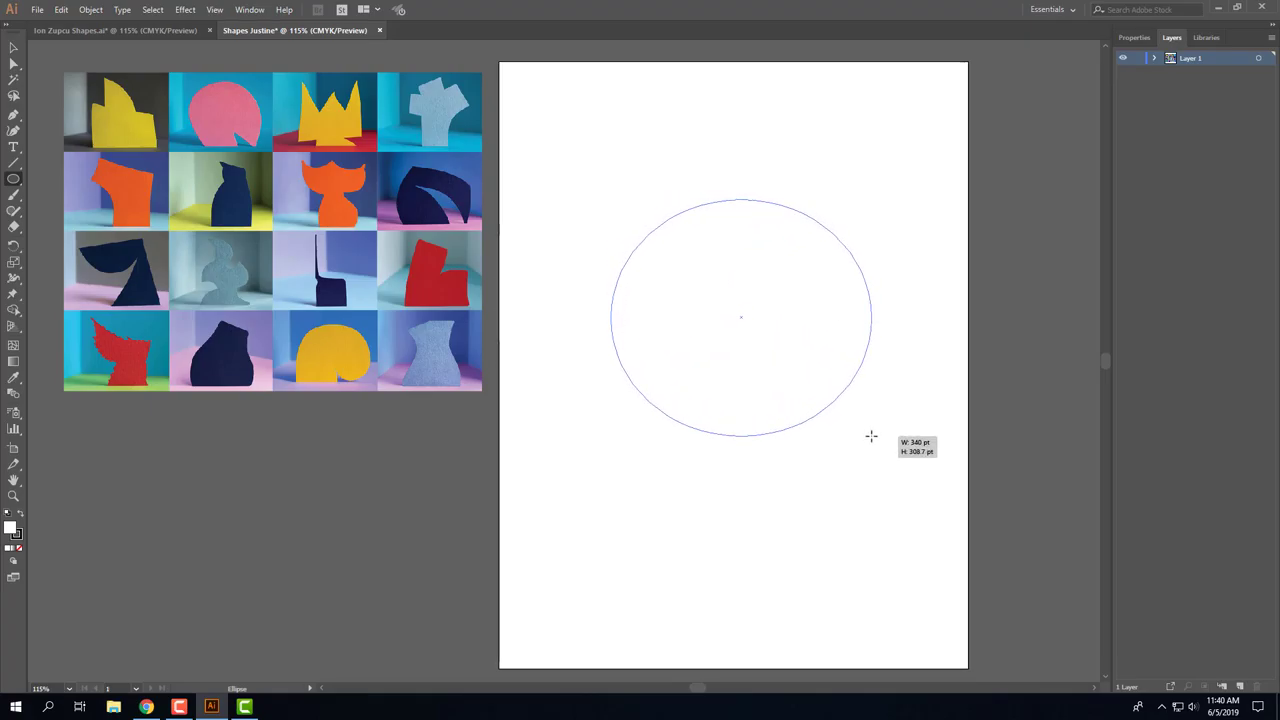
left_click_drag(871, 436, 851, 378)
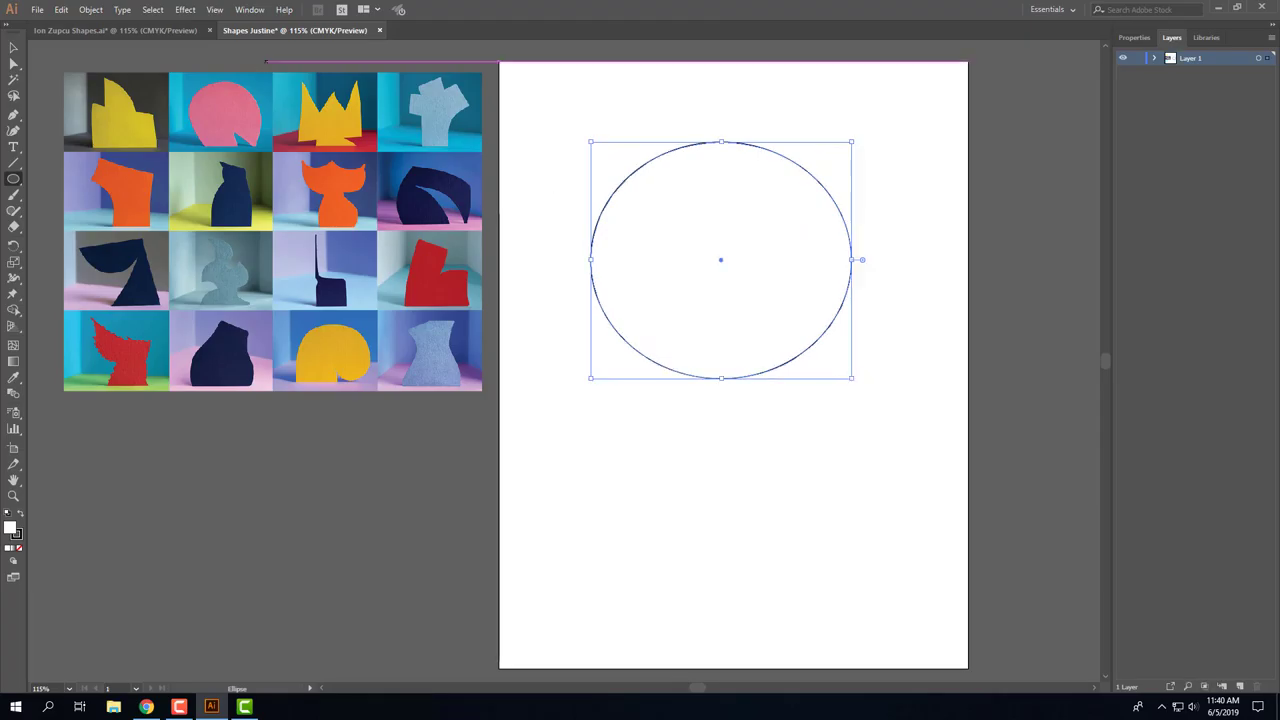
Select the ellipse's left and right anchors and nudge them up two steps
left_click(13, 64)
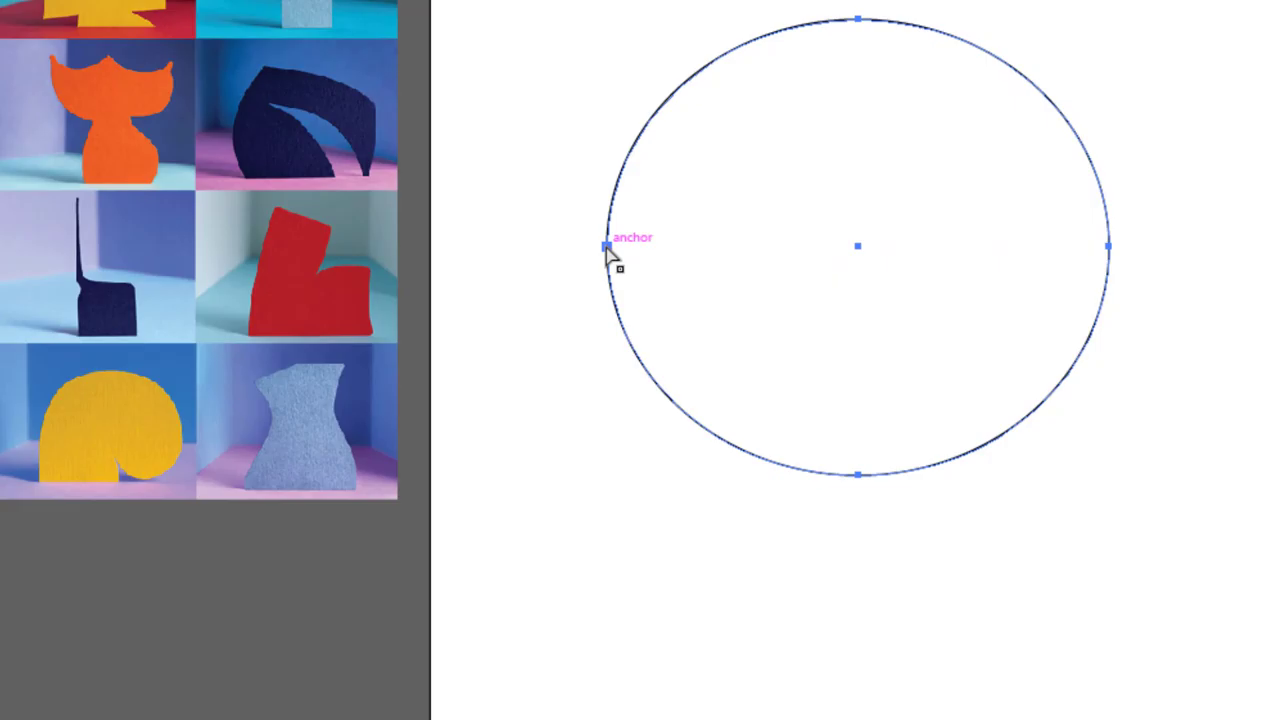
left_click(606, 246)
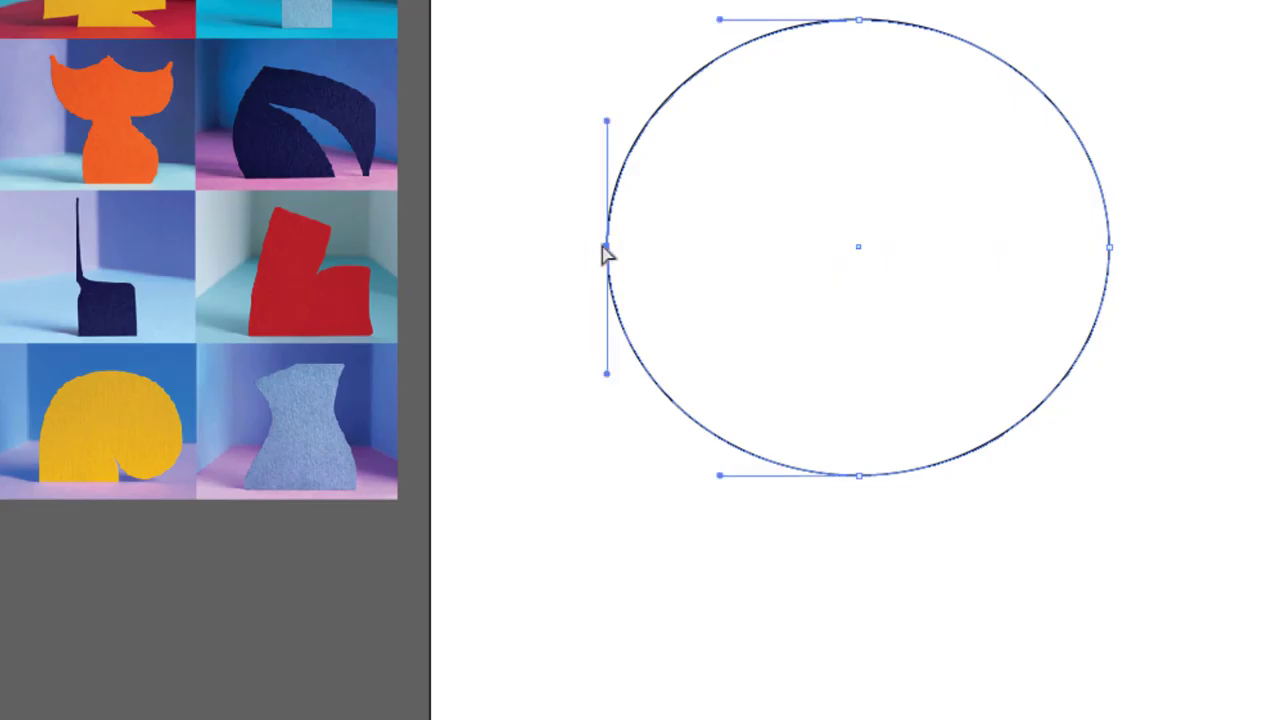
left_click(1109, 246)
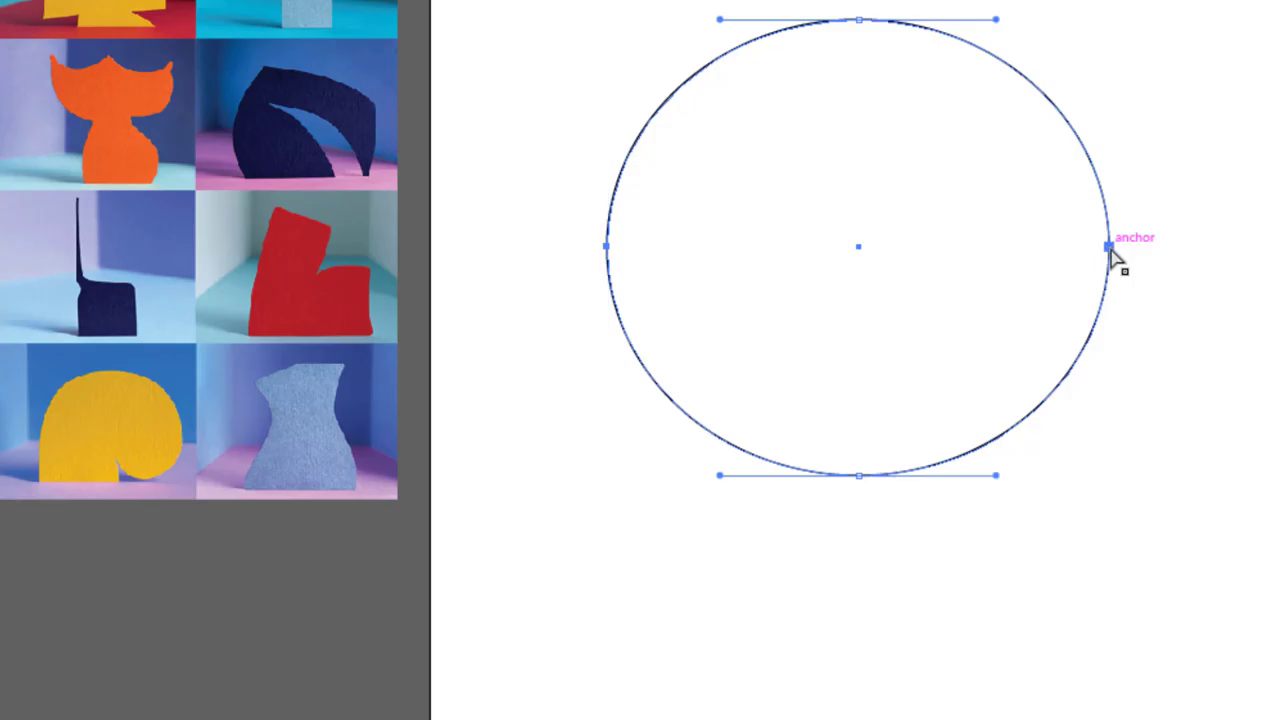
key("Up")
key("Up")
key("Up")
key("Up")
key("Up")
key("Up")
key("Up")
key("Up")
key("Up")
key("Up")
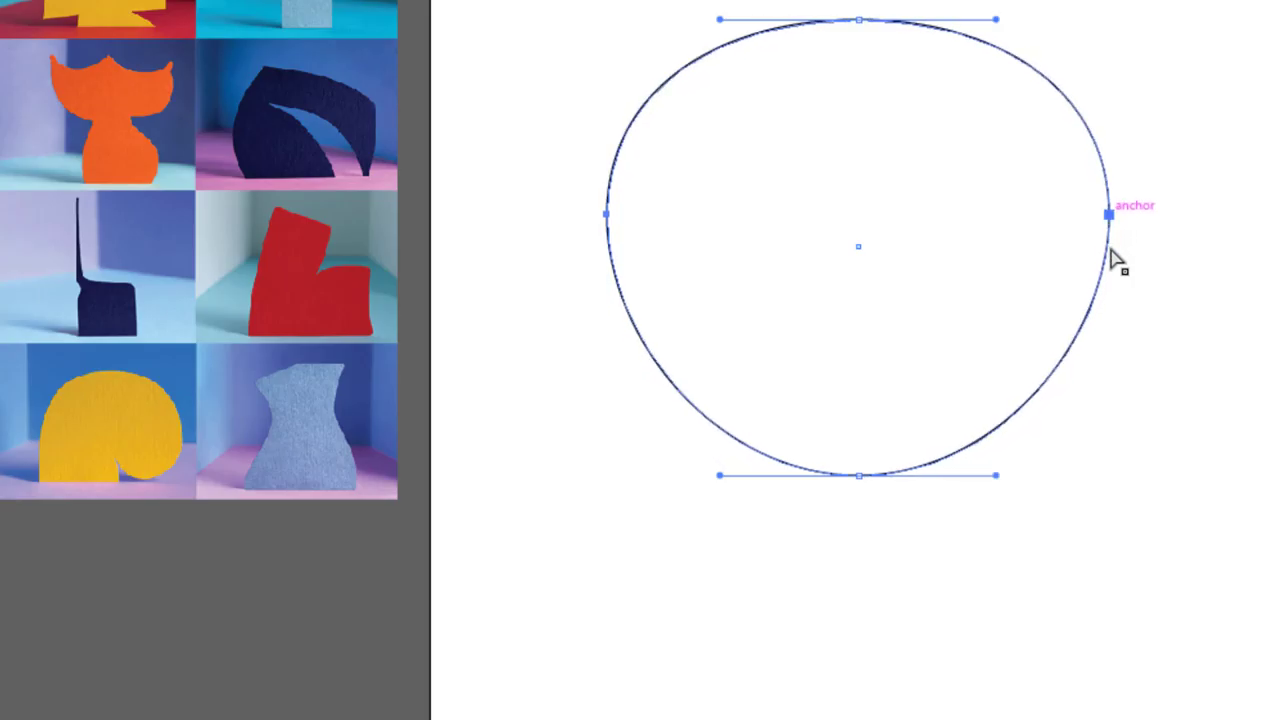
key("Up")
key("Up")
key("Up")
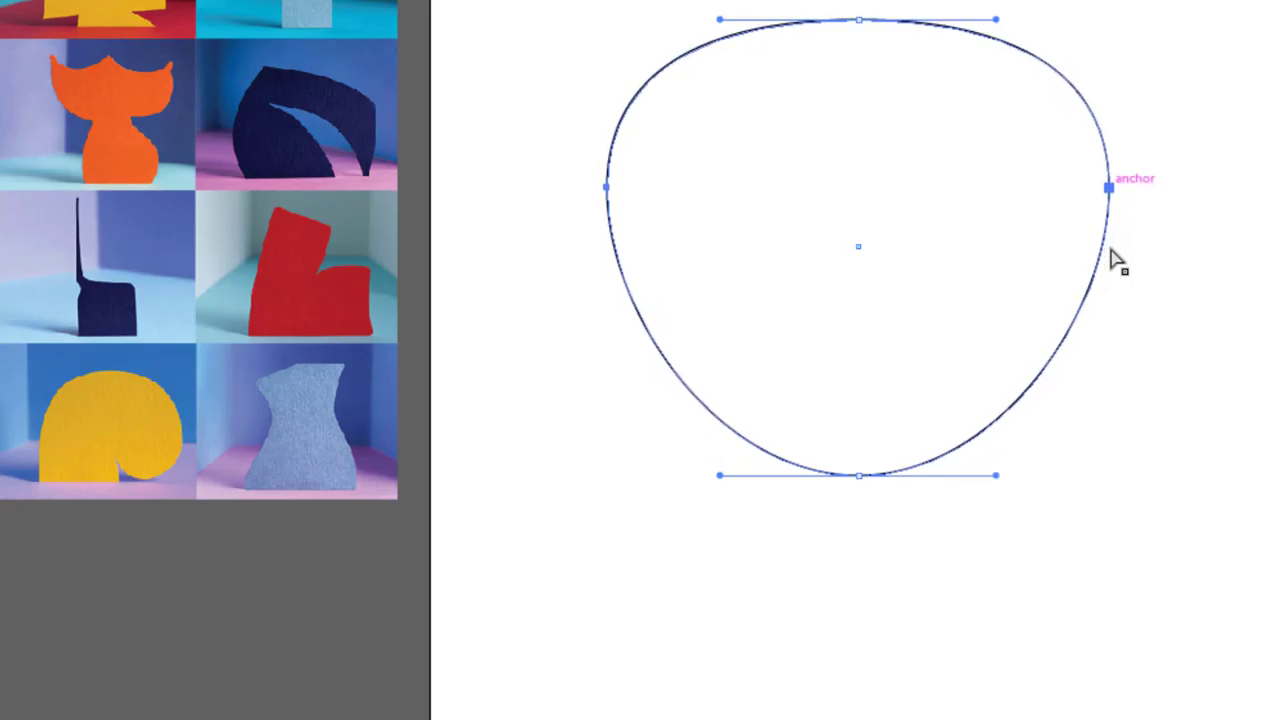
Drag the bottom anchor's handles outward to flatten and broaden the base
left_click(860, 477)
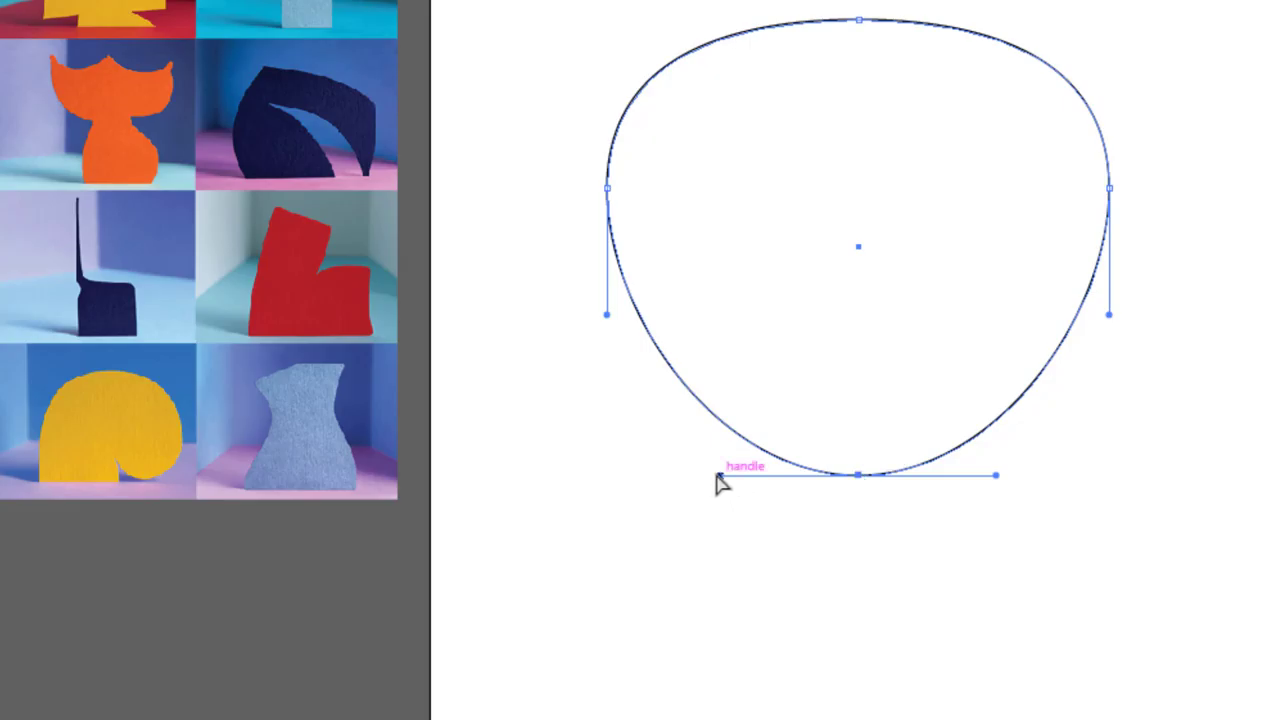
left_click_drag(722, 478, 633, 469)
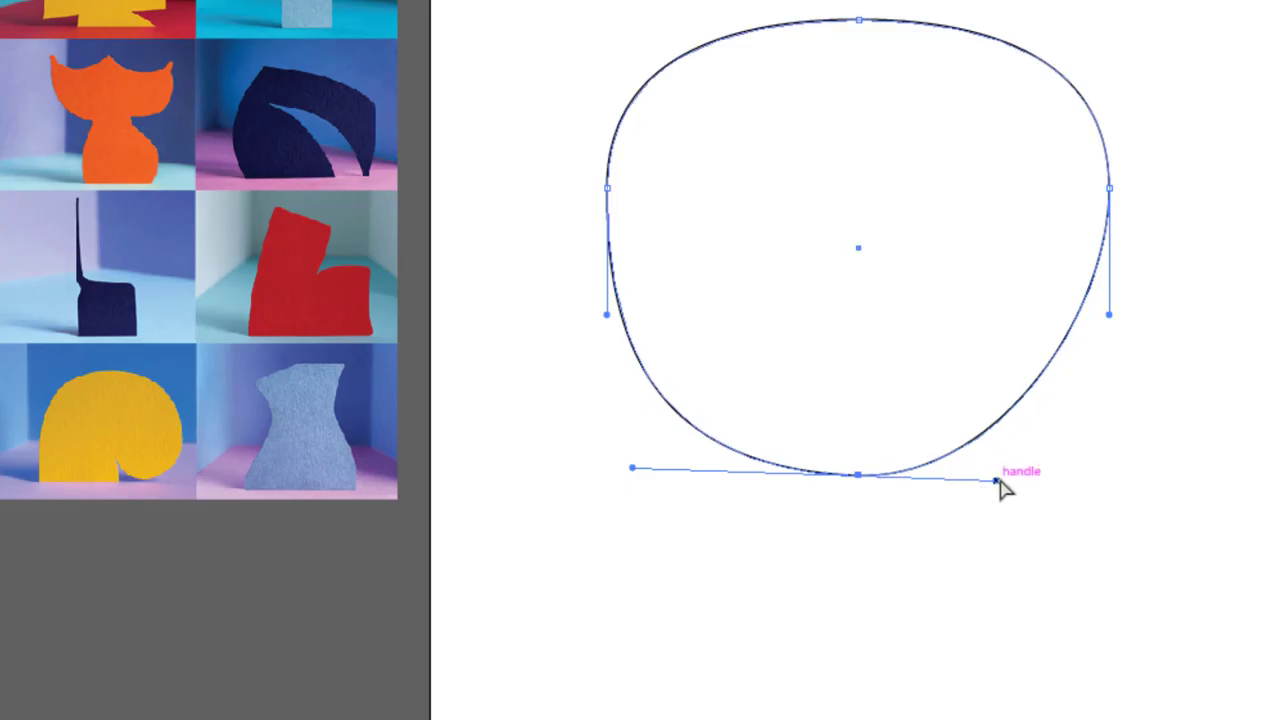
left_click_drag(997, 479, 1083, 477)
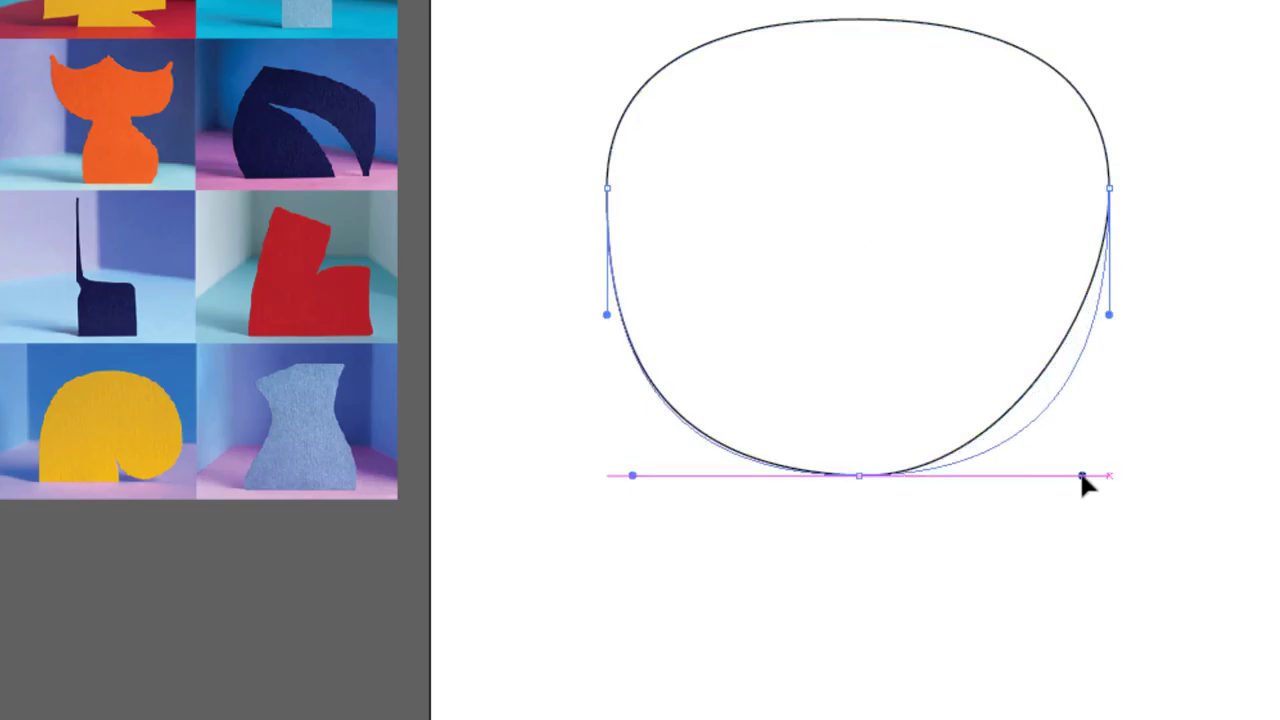
left_click_drag(1082, 477, 1081, 477)
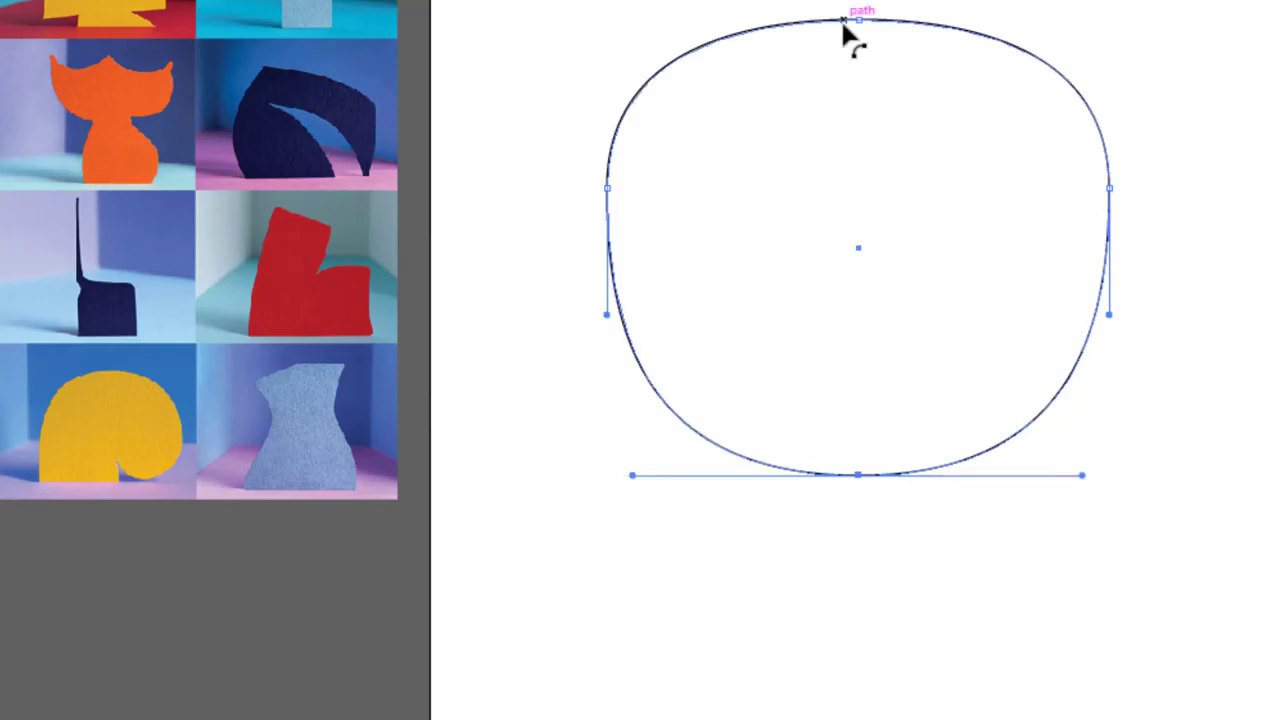
key("a")
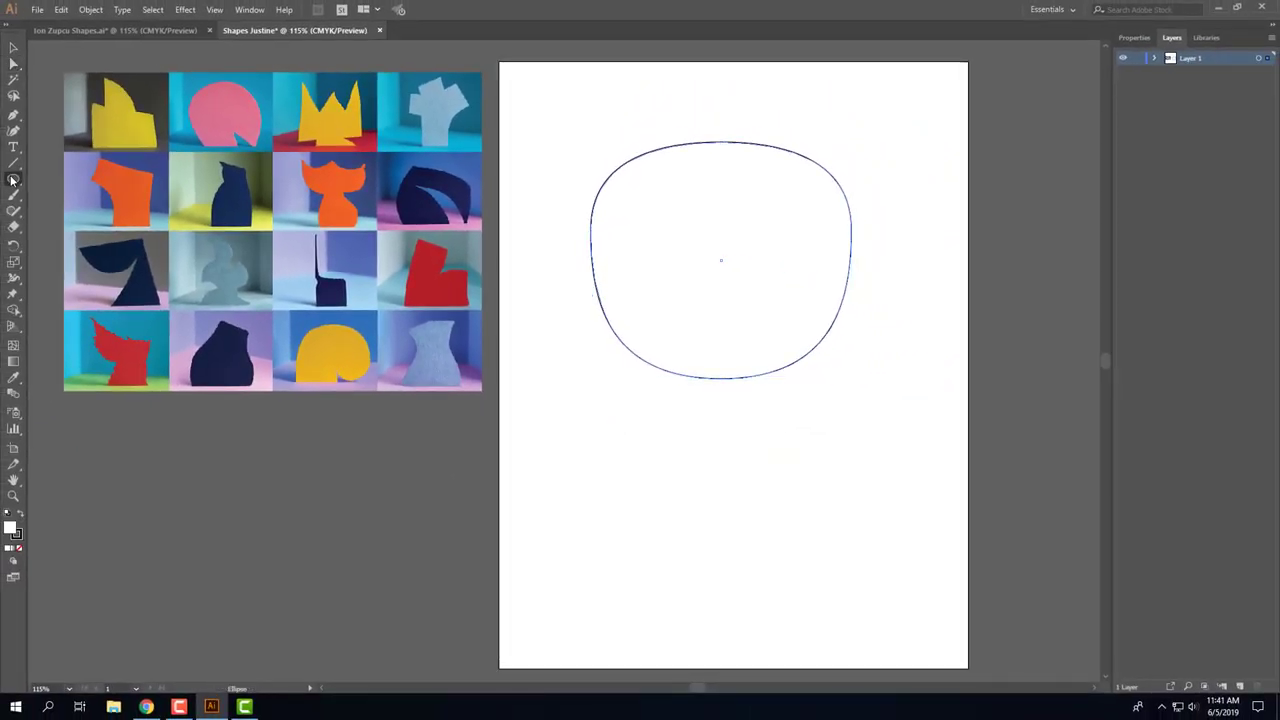
left_click_drag(13, 178, 62, 213)
Draw a circle about 241.3 pt across over the shape's top and select both objects
mouse_move(648, 80)
left_mouse_down()
mouse_move(766, 249)
mouse_move(834, 250)
mouse_move(834, 266)
mouse_move(811, 270)
left_mouse_up()
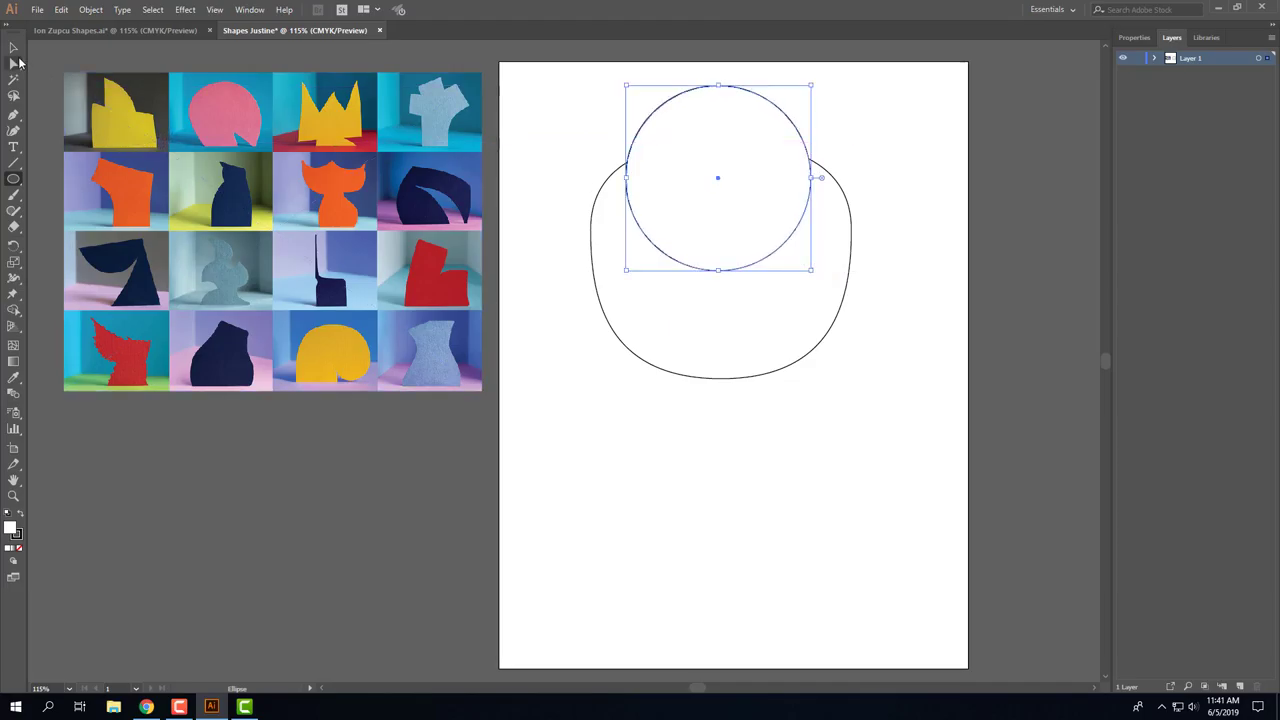
left_click(12, 48)
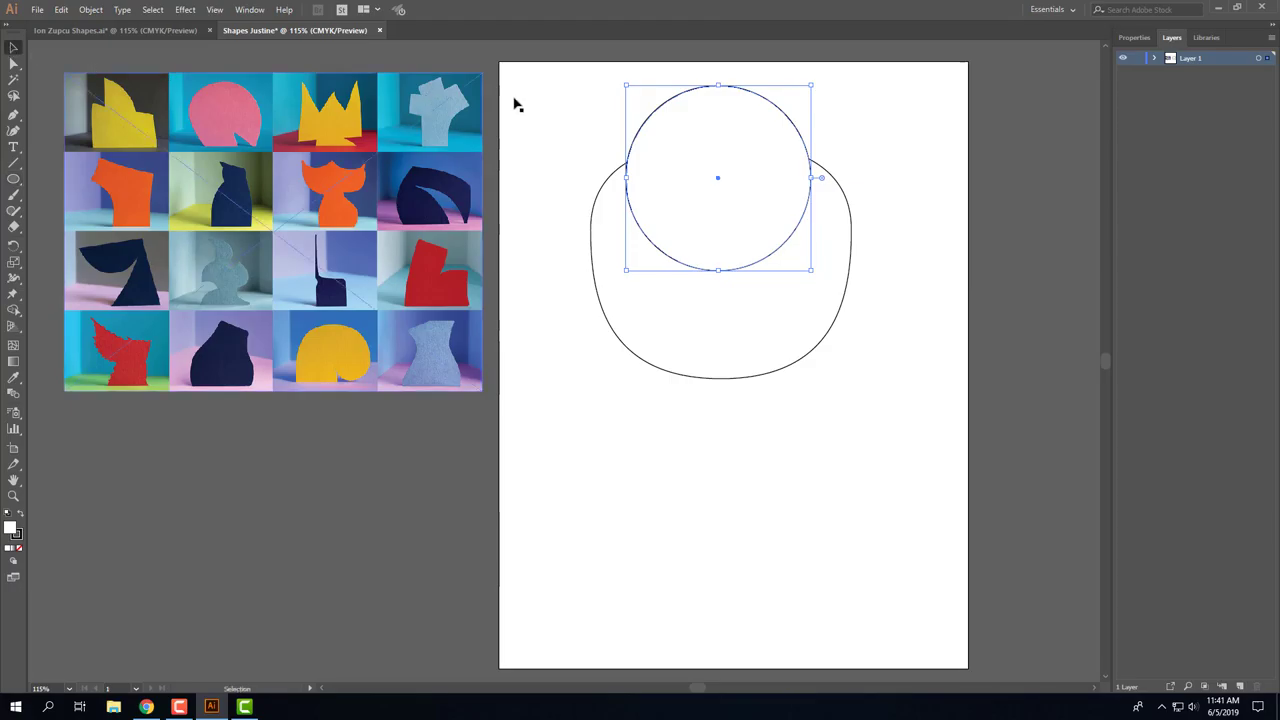
left_click_drag(612, 197, 660, 252)
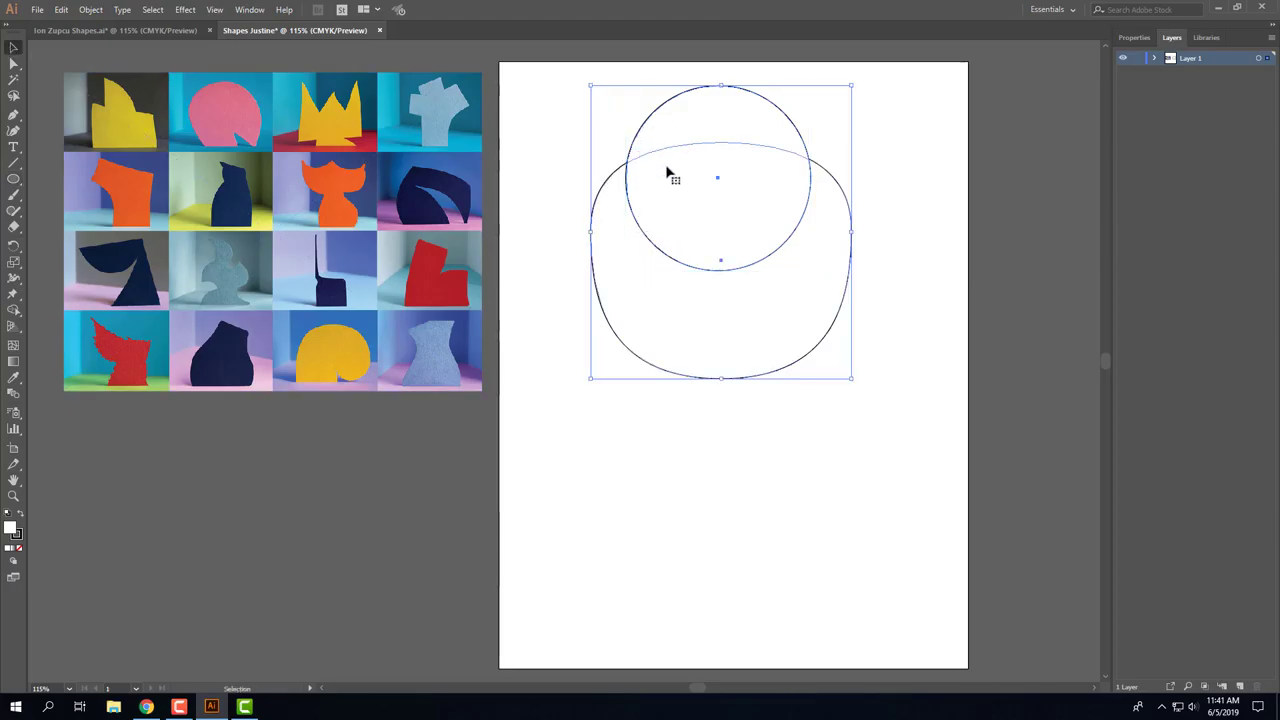
Subtract the circle with Pathfinder's Minus Front, leaving a crescent notch in the top
left_click(250, 10)
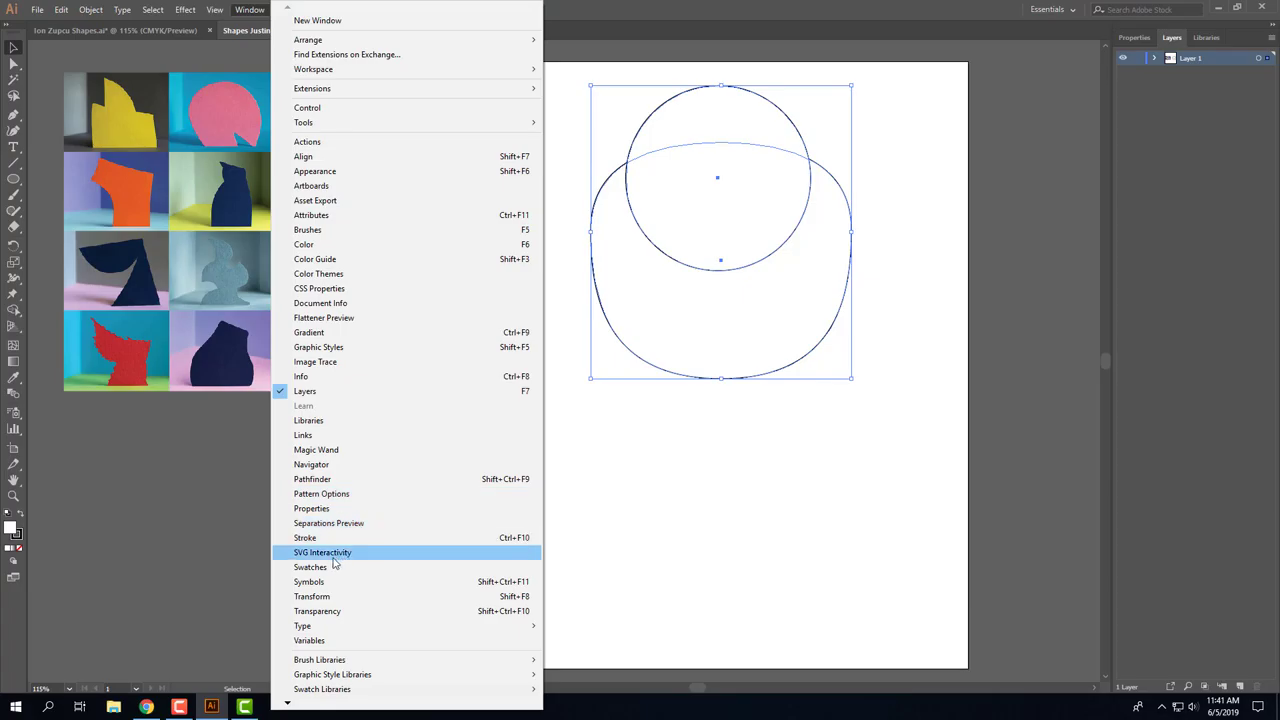
left_click(310, 479)
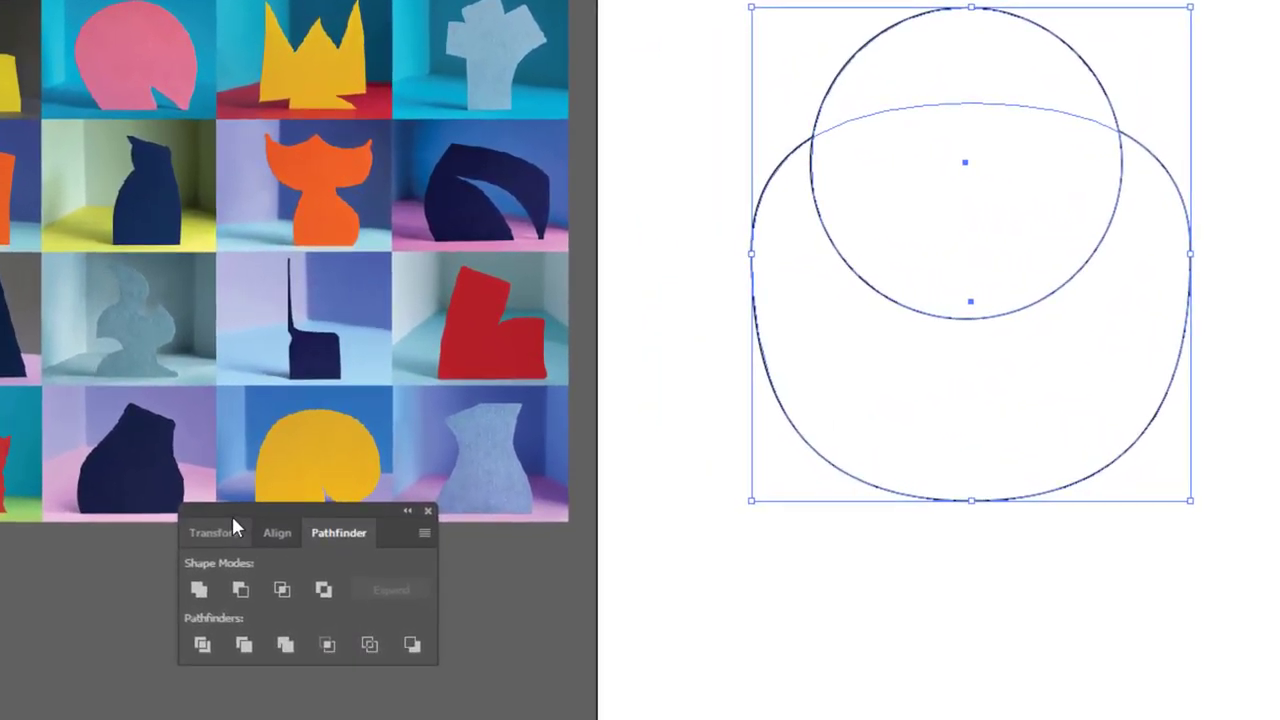
left_click_drag(277, 382, 344, 423)
left_click_drag(340, 570, 361, 552)
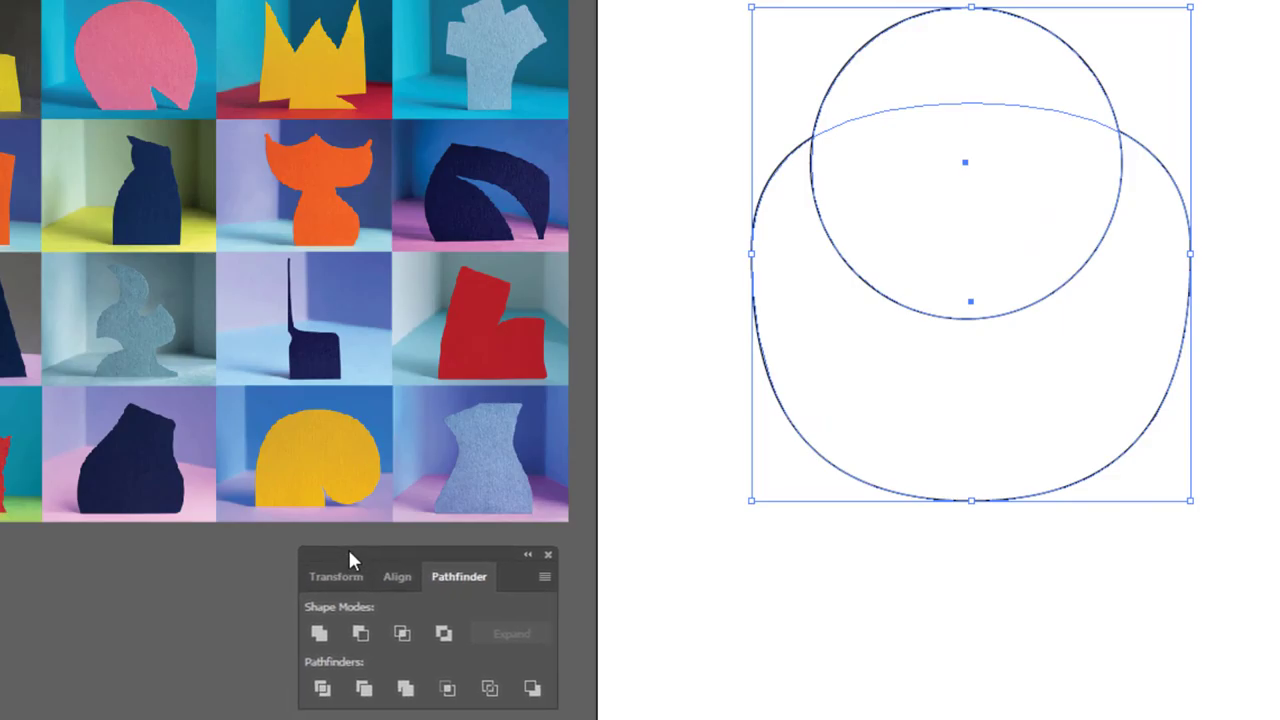
left_click(358, 632)
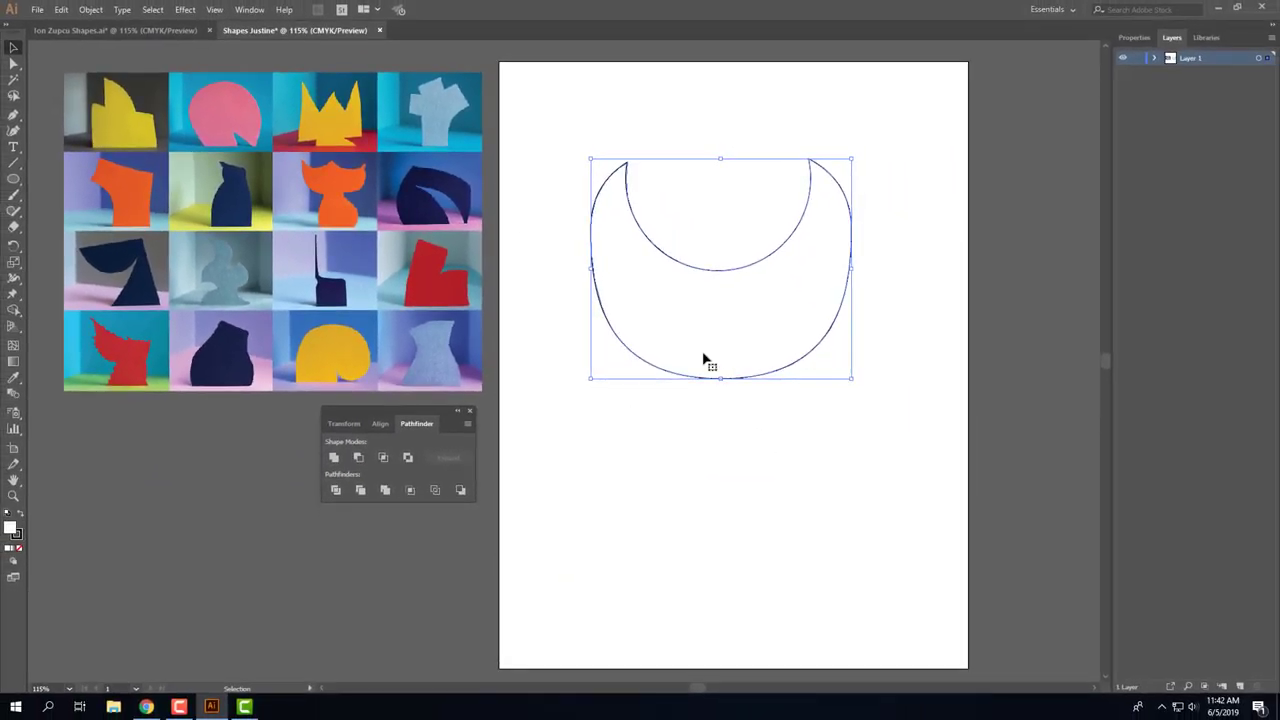
Draw a new oval on the artboard below the crescent shape
left_click(13, 183)
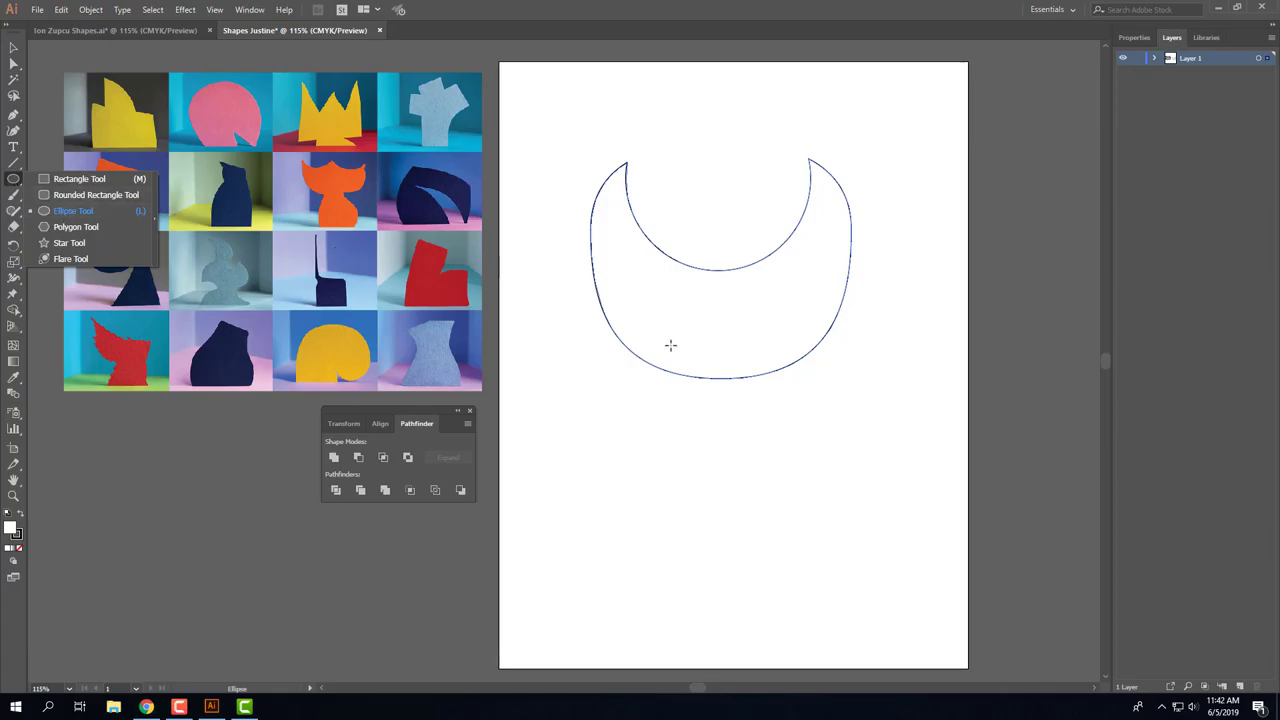
left_click_drag(656, 324, 825, 555)
left_click_drag(672, 547, 672, 547)
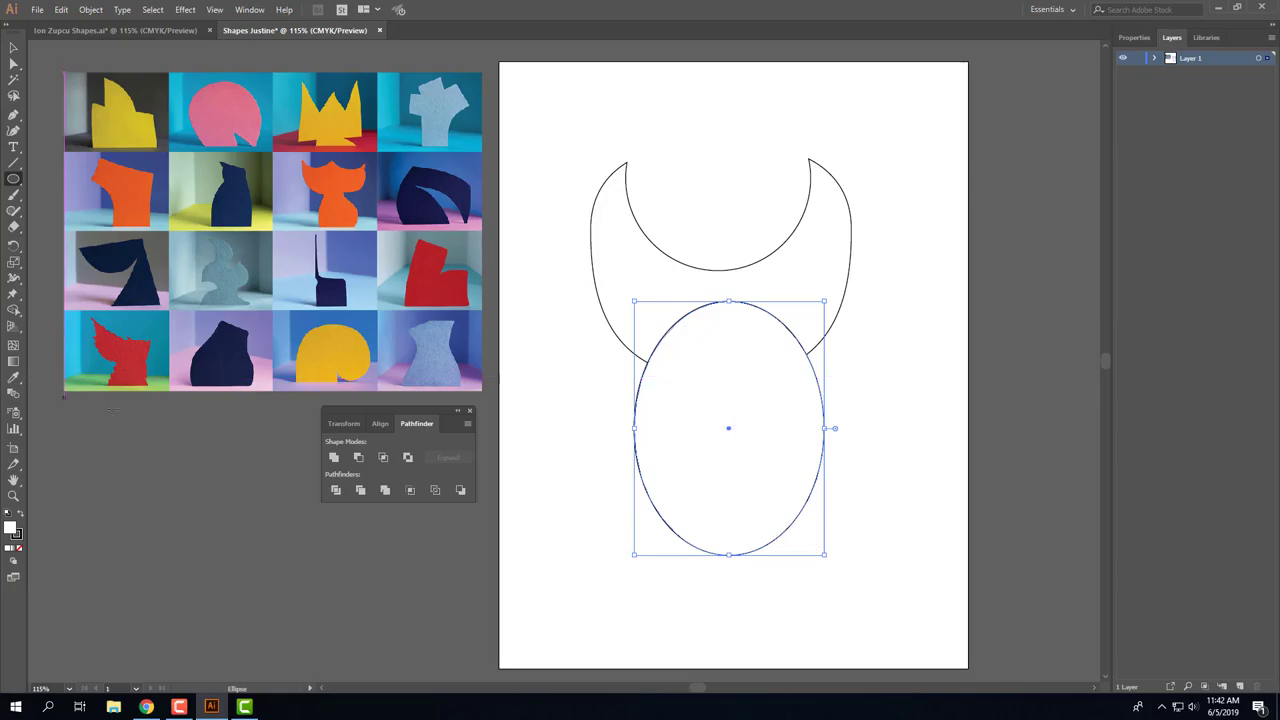
Subtract a rectangle across the oval's bottom with Minus Front to give it a flat base
left_click_drag(8, 179, 60, 180)
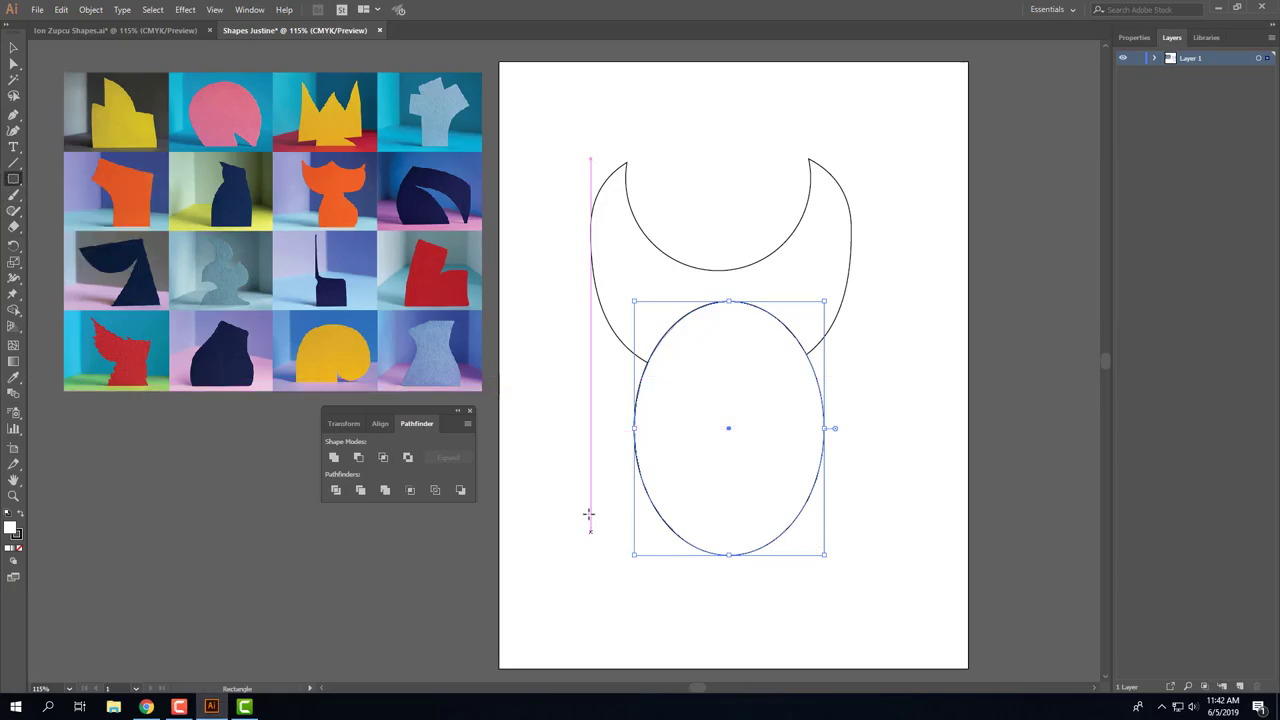
left_click_drag(591, 509, 874, 585)
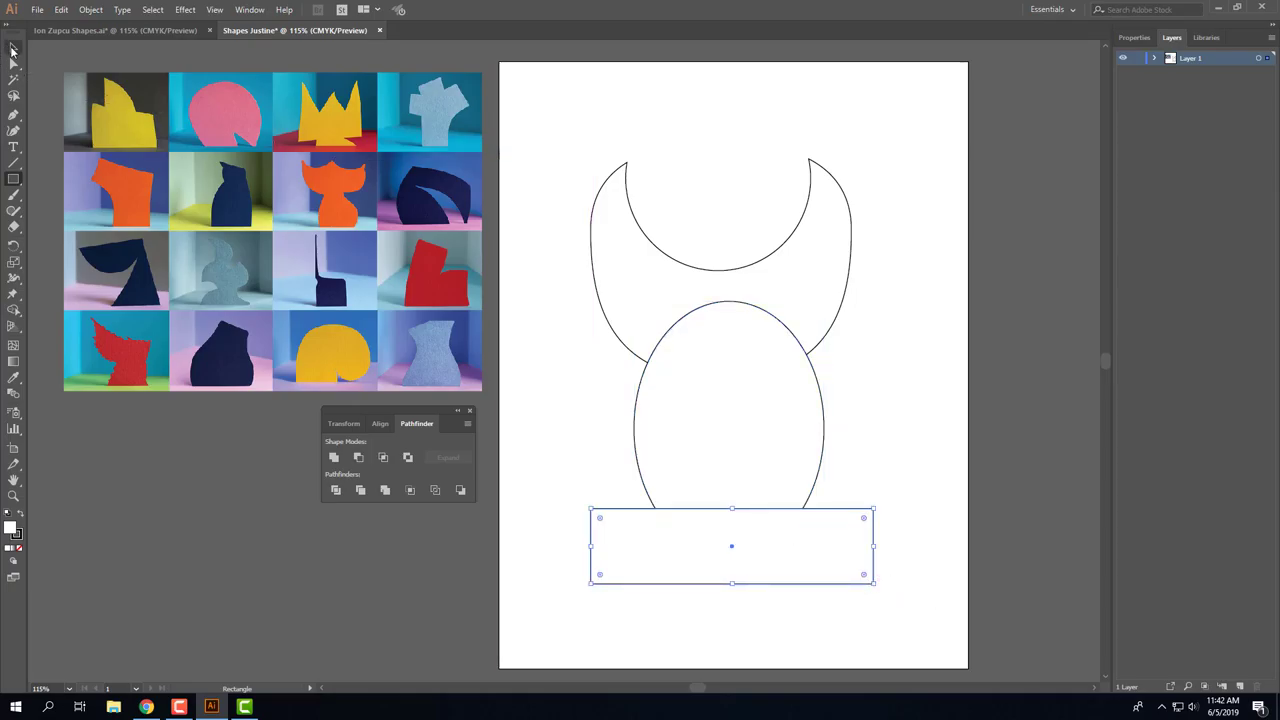
left_click(13, 48)
left_click_drag(637, 494, 694, 537)
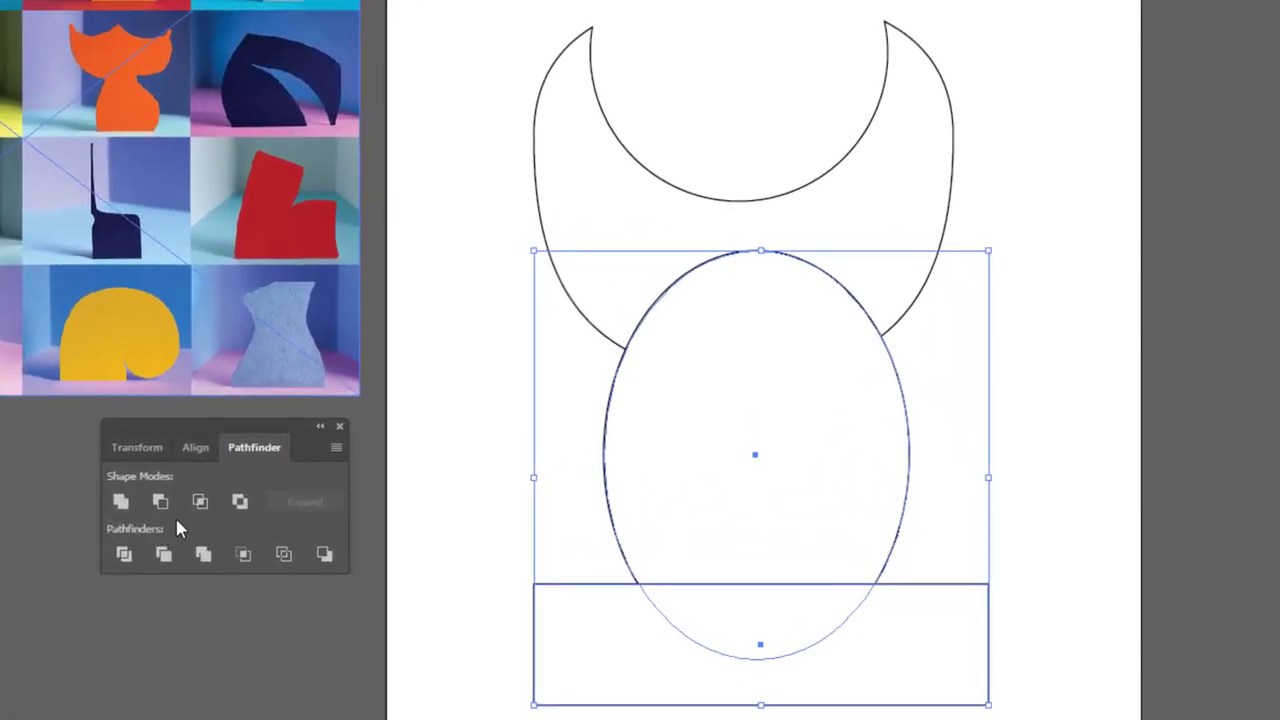
left_click(160, 501)
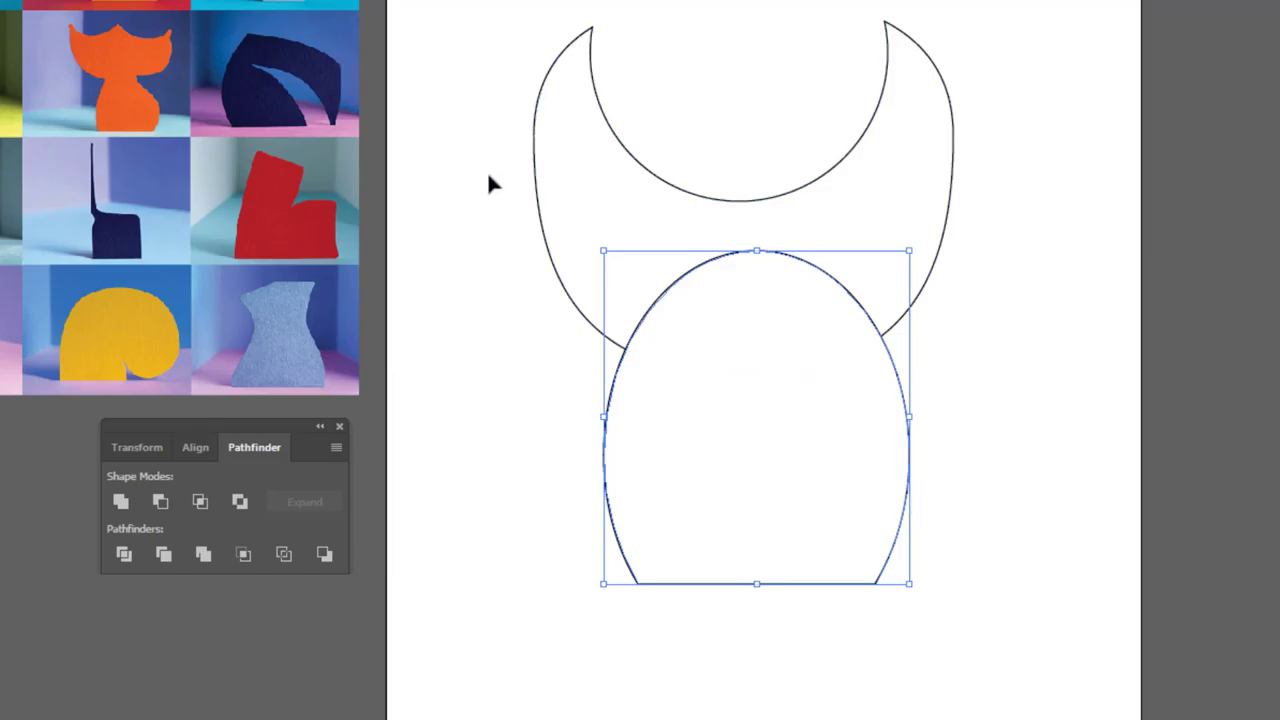
left_click_drag(489, 175, 734, 432)
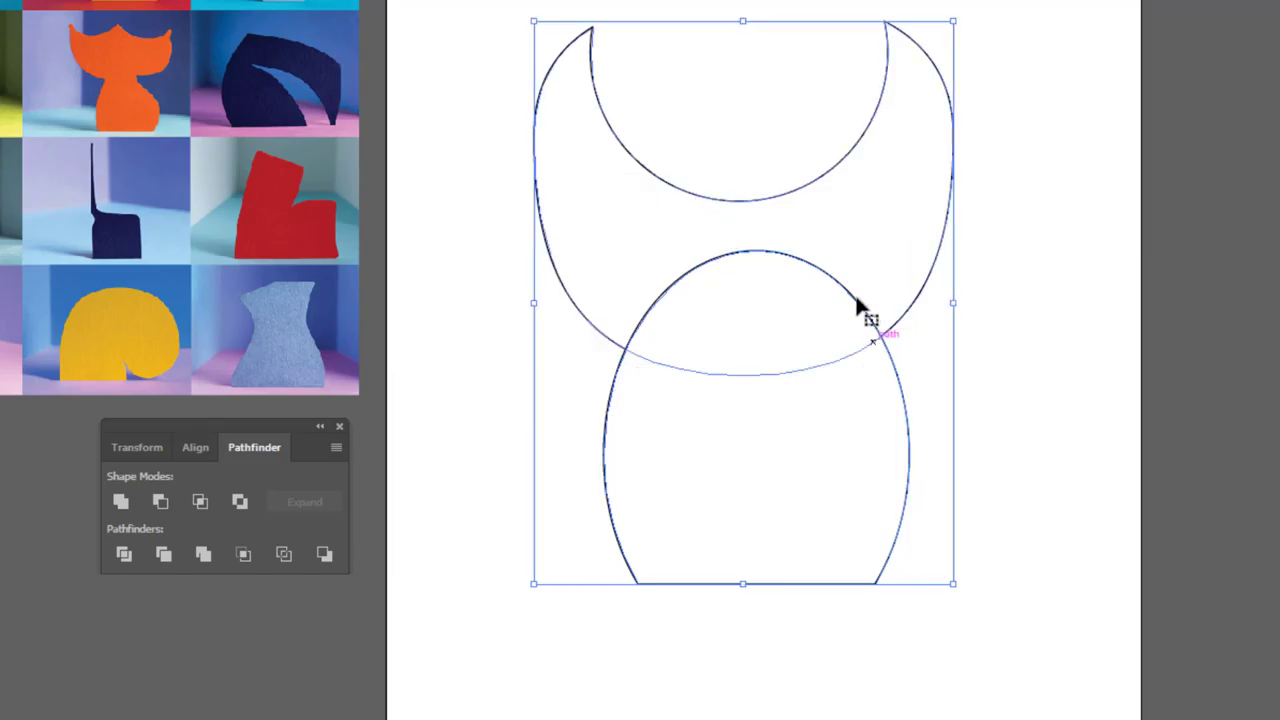
Unite the arch and crescent with Pathfinder into one outline, then deselect it
left_click(120, 501)
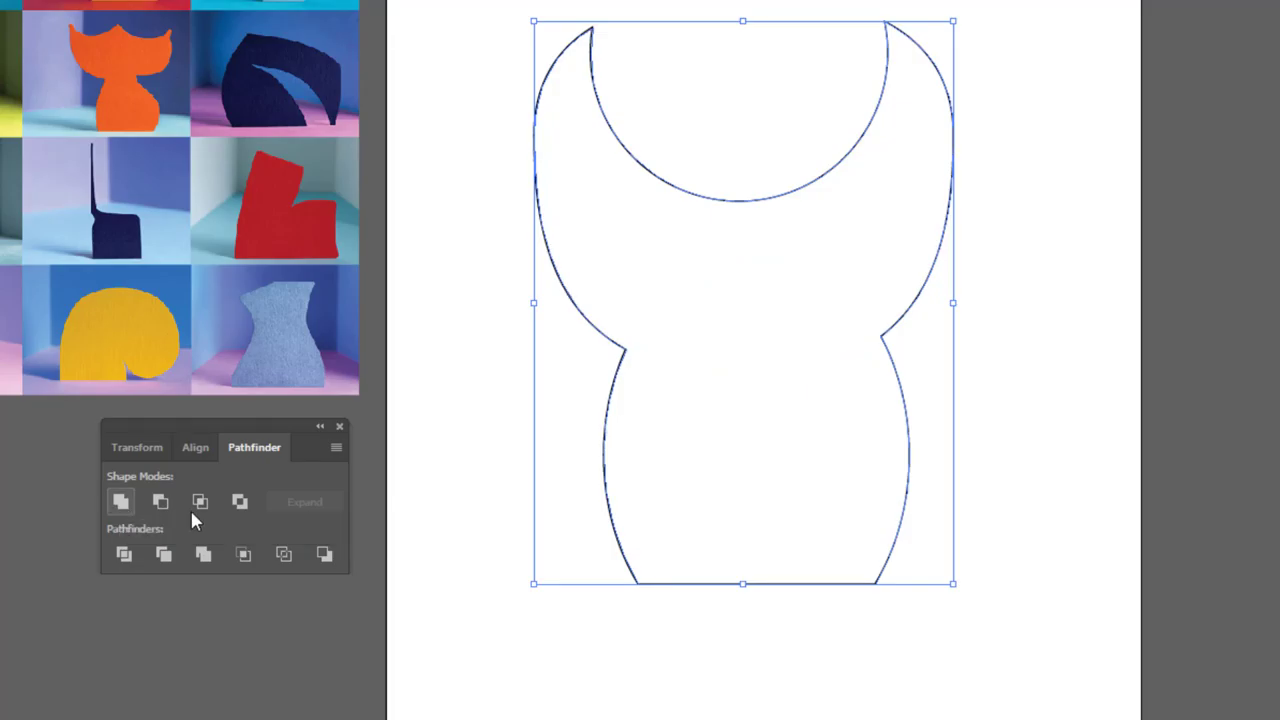
left_click(1032, 547)
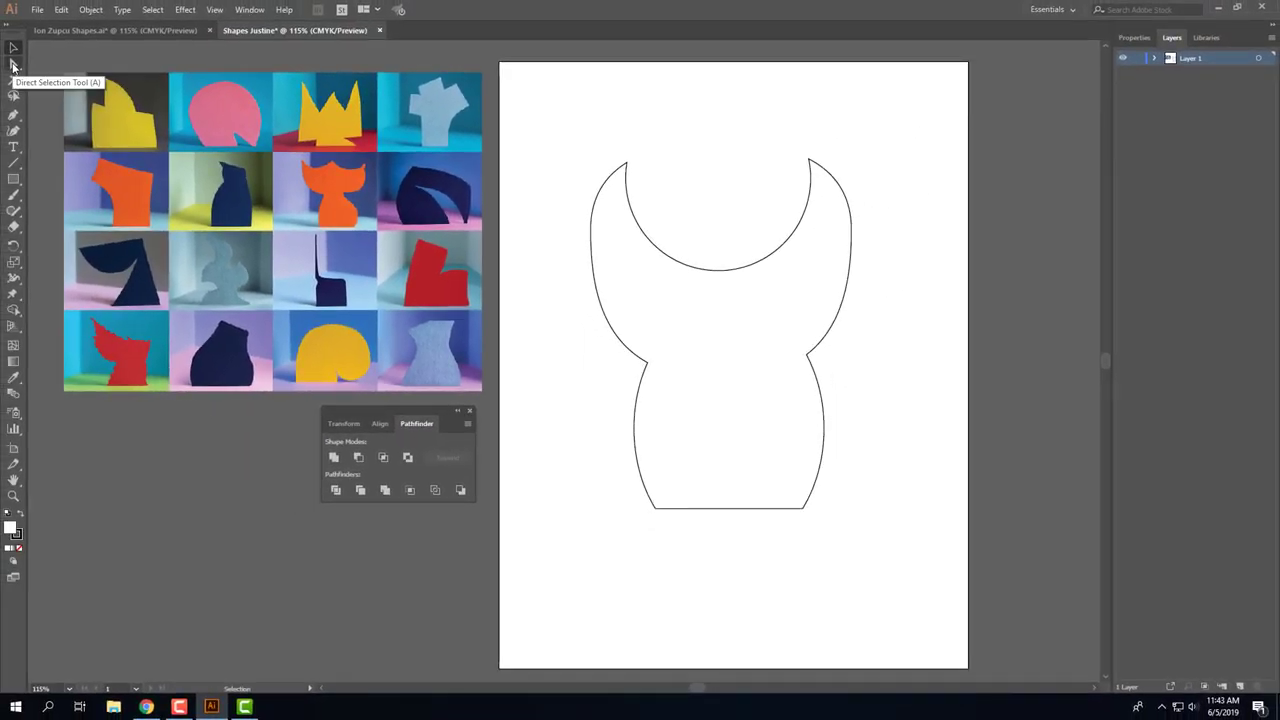
left_click(14, 63)
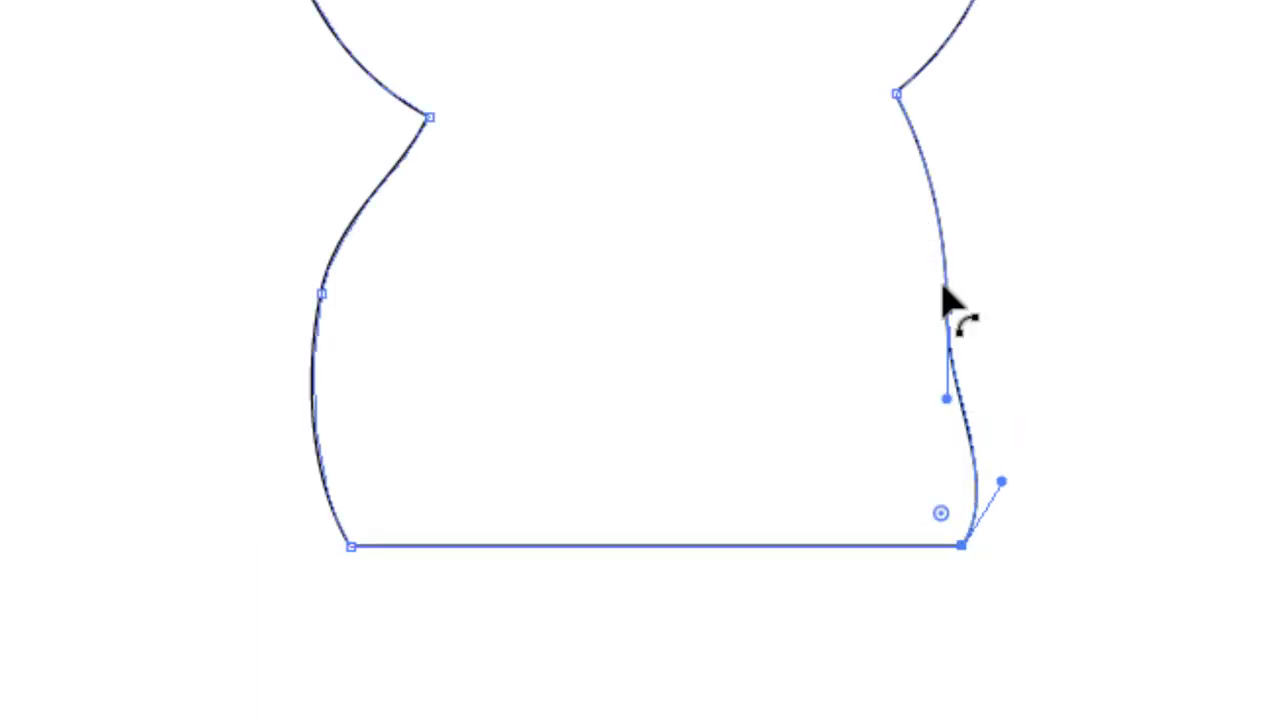
Pull the figure's upper right side outward so it bulges into a rounder curve
left_click(947, 288)
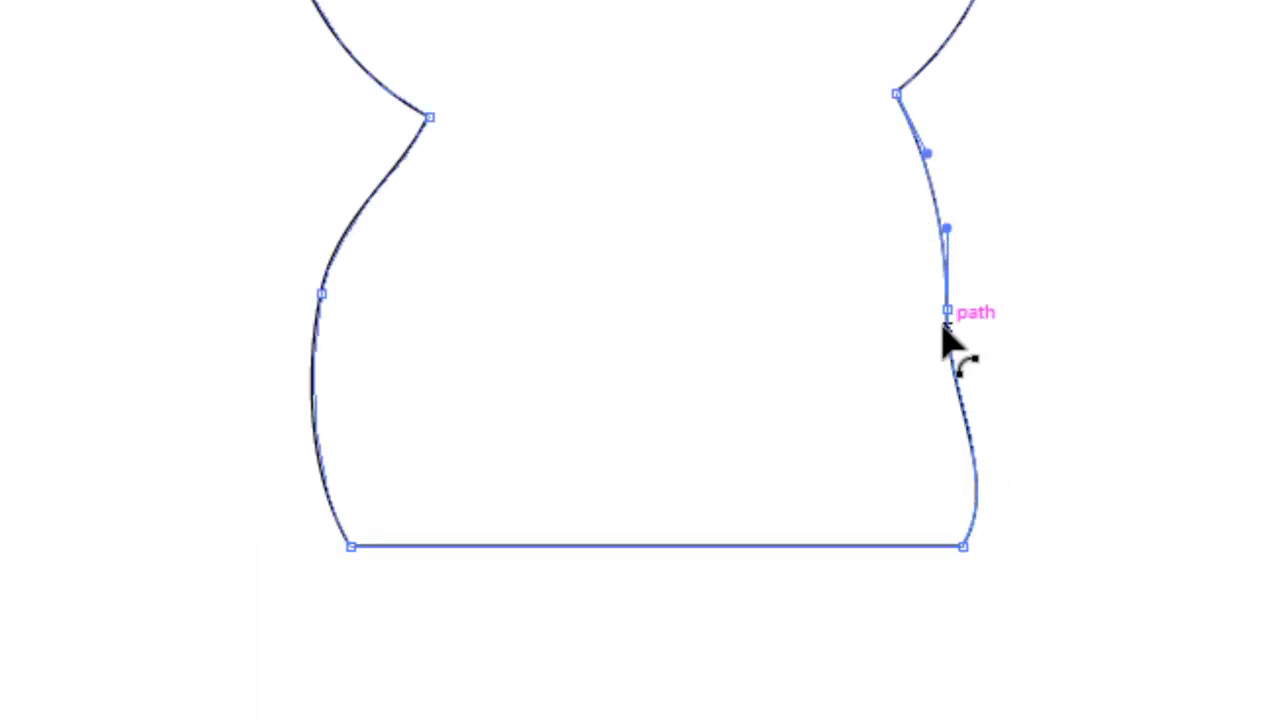
left_click_drag(951, 323, 1010, 312)
left_click(1240, 264)
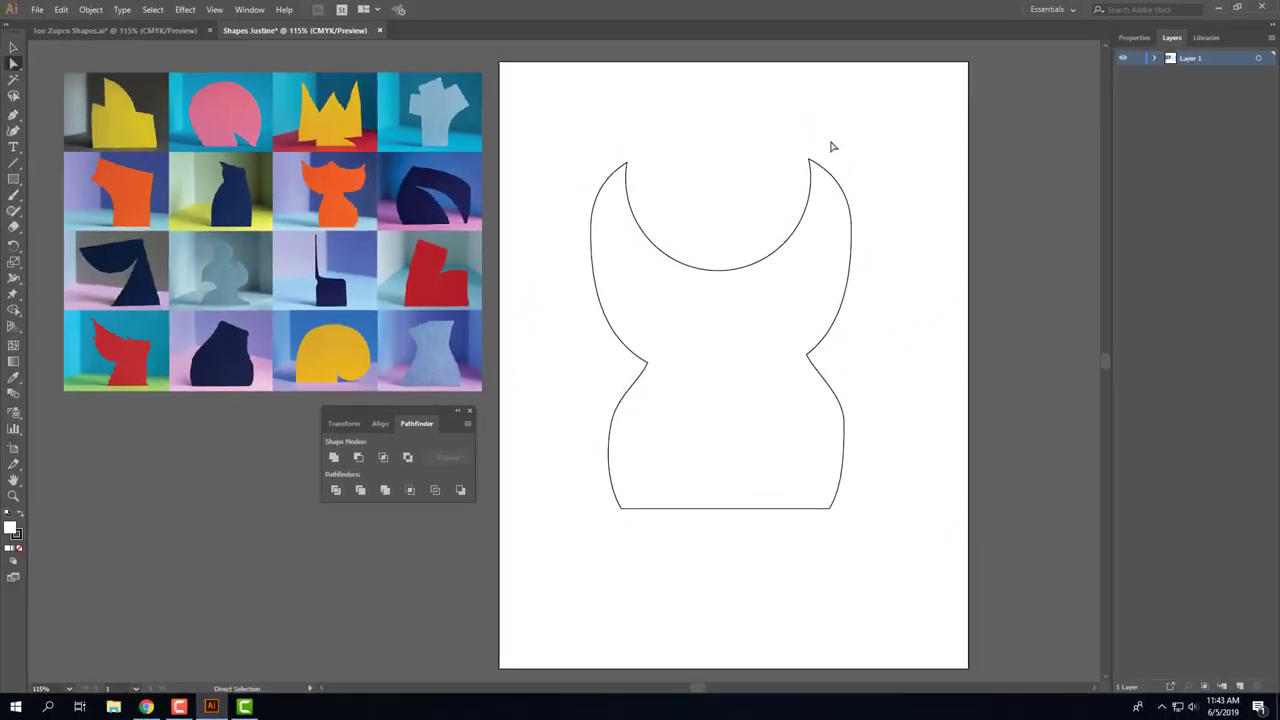
left_click(810, 162)
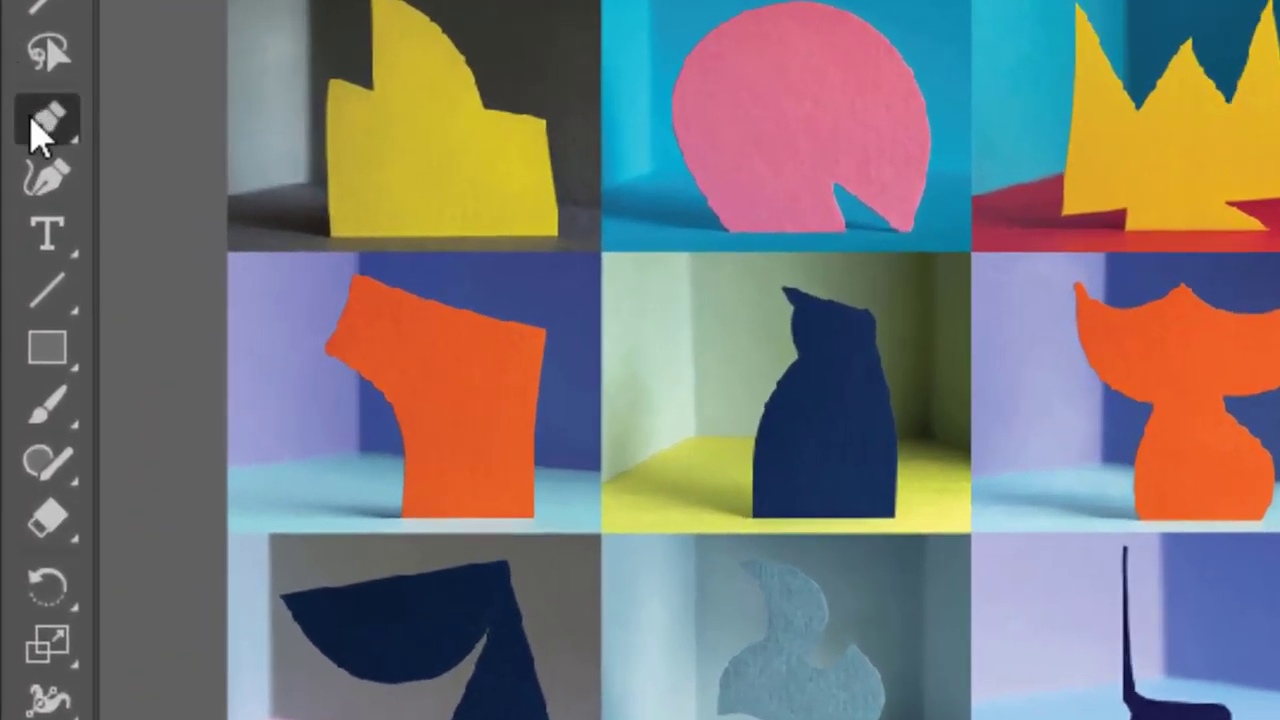
Use the Anchor Point Tool to pull curve handles from both top tips, curving the left tip into a point
left_click(35, 122)
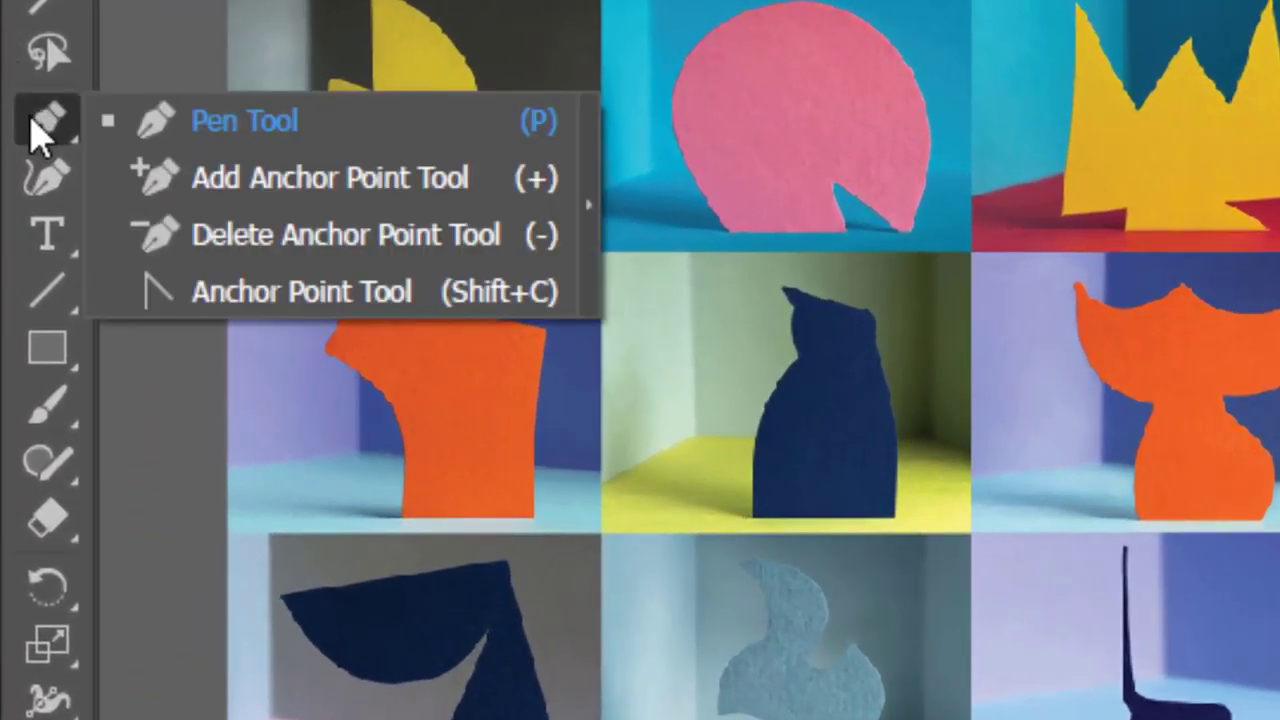
left_click(235, 308)
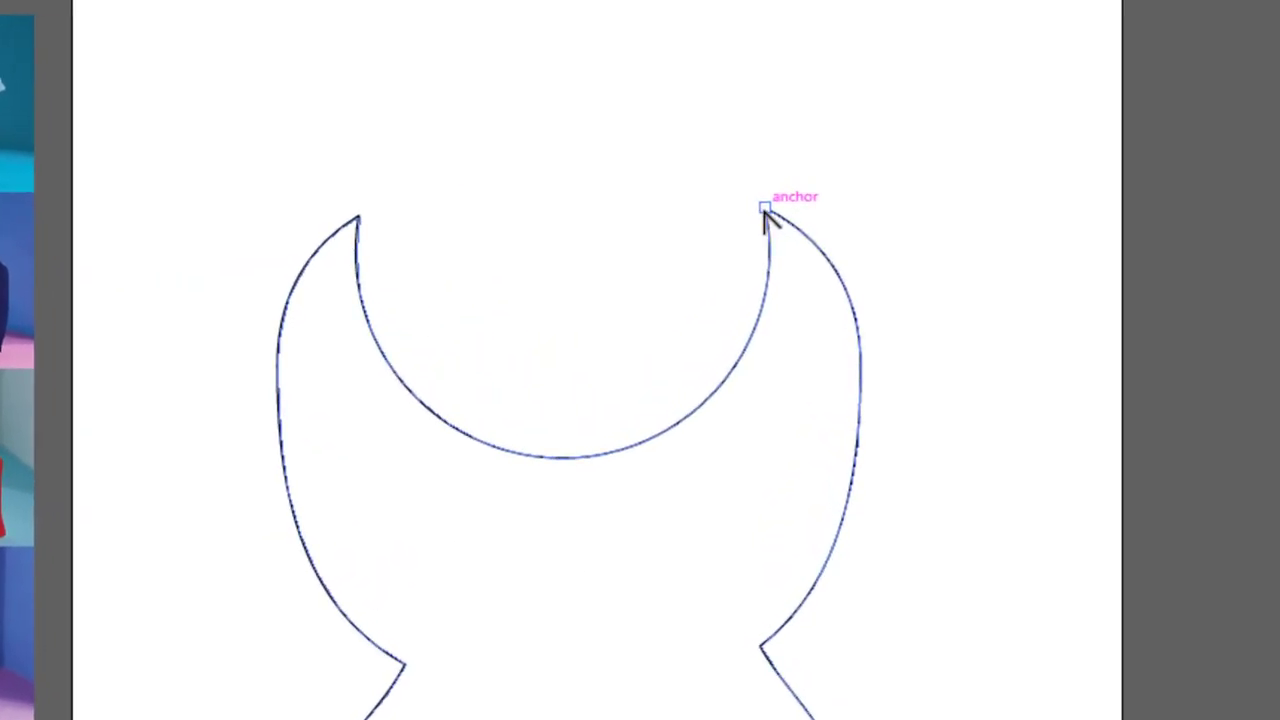
left_click_drag(764, 208, 704, 193)
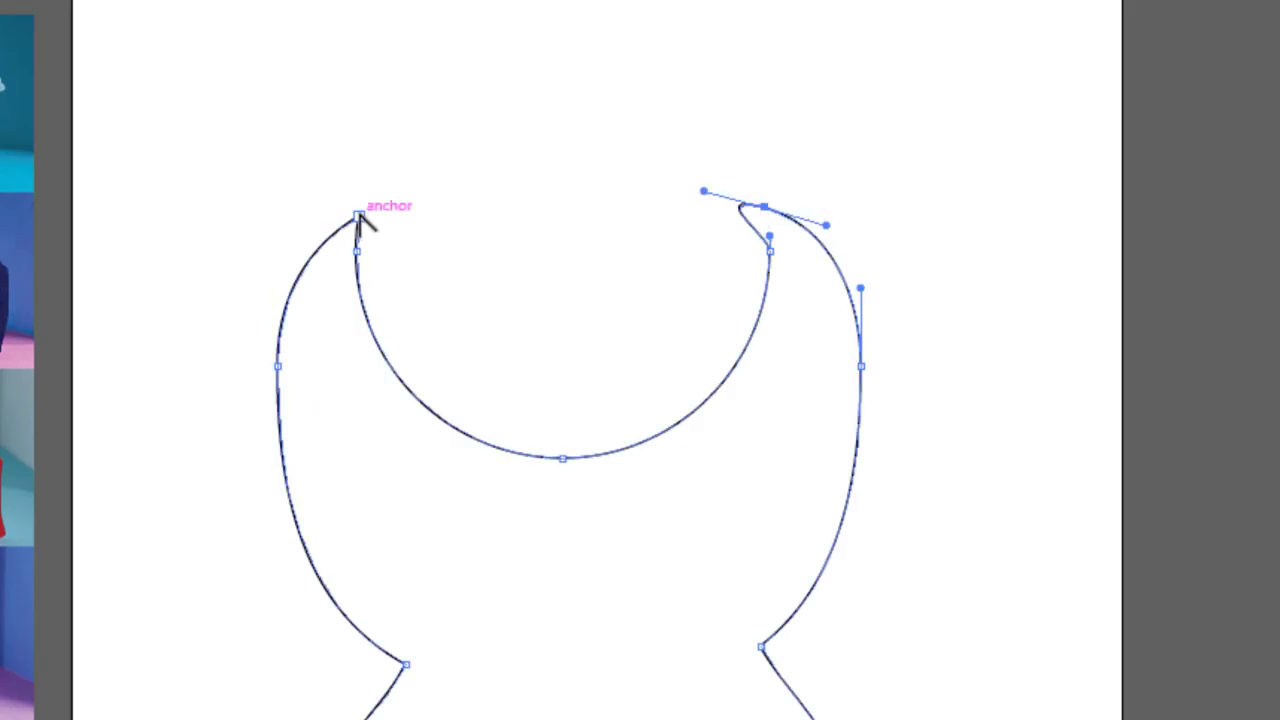
left_click_drag(359, 217, 390, 180)
left_click_drag(324, 133, 345, 188)
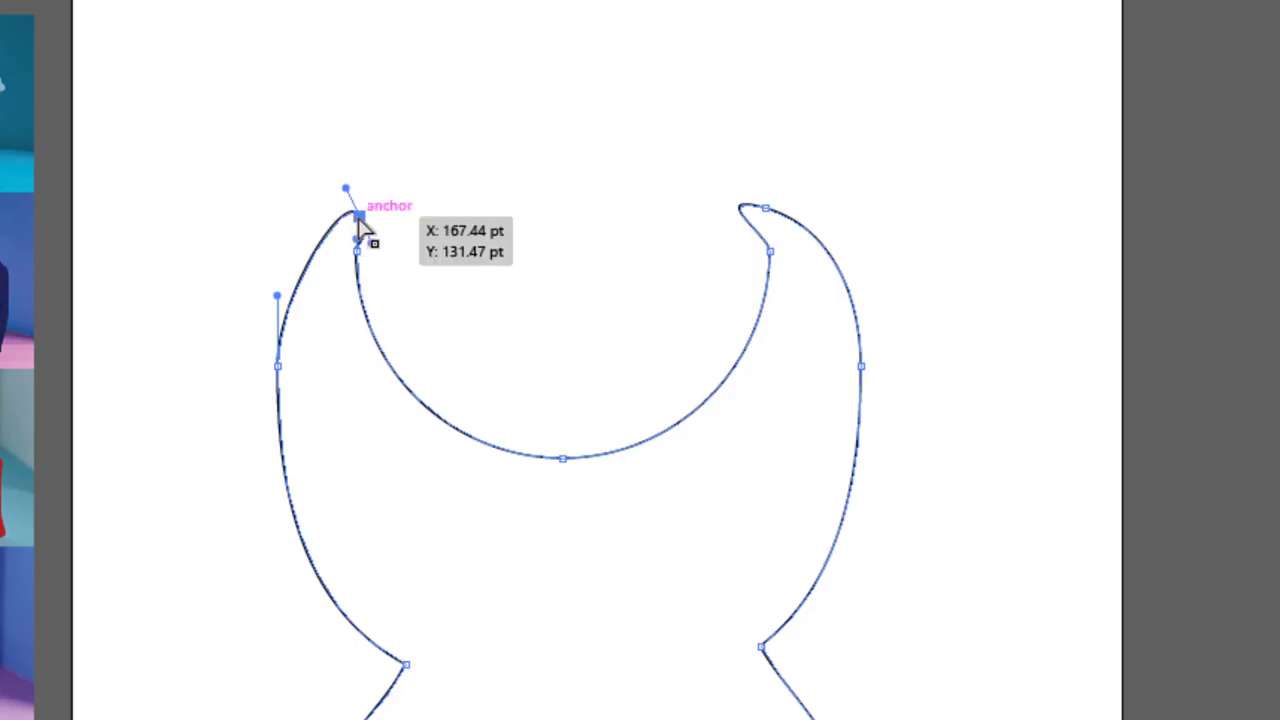
left_click_drag(358, 228, 346, 189)
left_click_drag(356, 250, 368, 265)
Adjust the right horn's inner anchor so that tip tapers into a hooked point
left_click(680, 263)
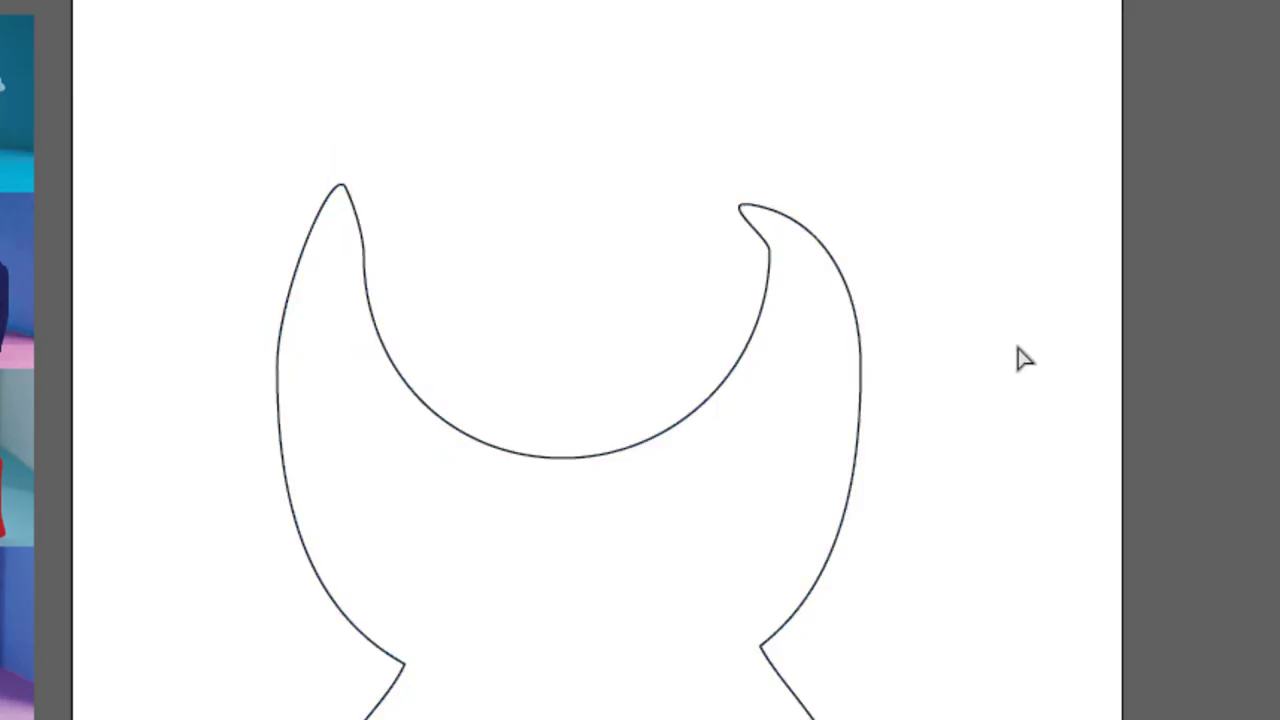
left_click(777, 257)
left_click(771, 256)
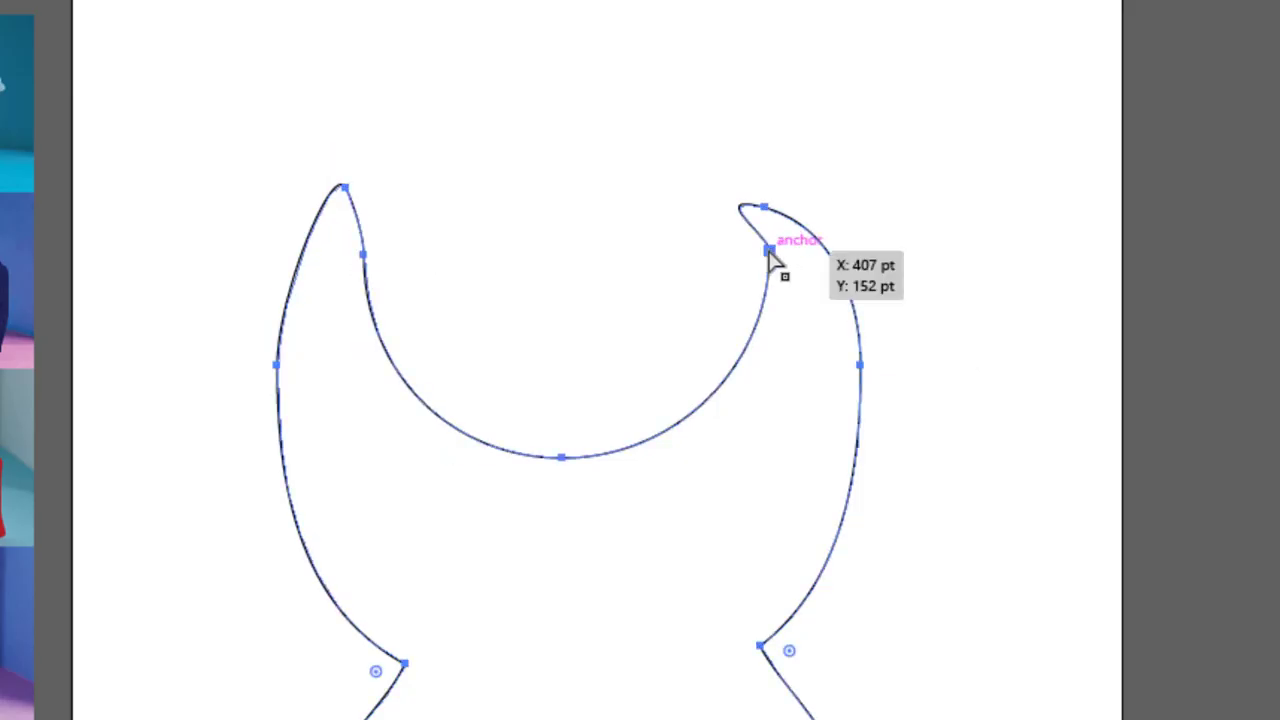
mouse_move(767, 250)
left_mouse_down()
mouse_move(751, 257)
mouse_move(769, 253)
mouse_move(760, 266)
left_mouse_up()
left_click(766, 209)
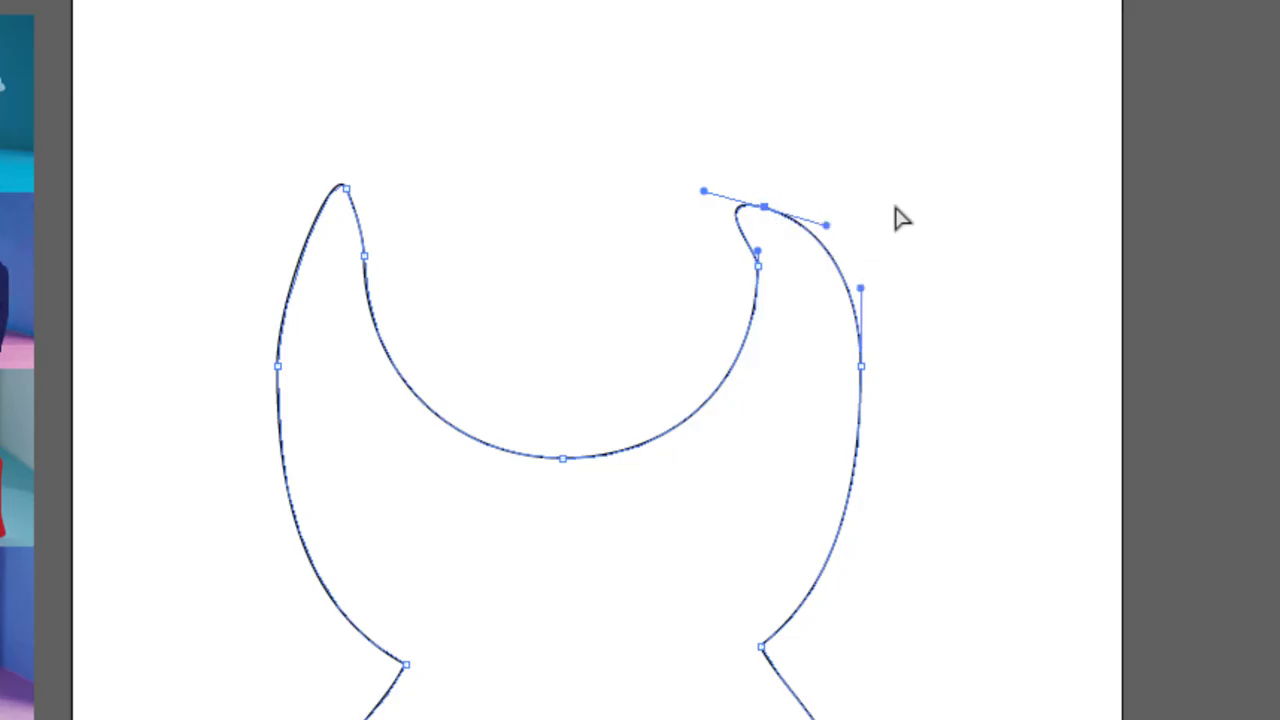
left_click(1020, 302)
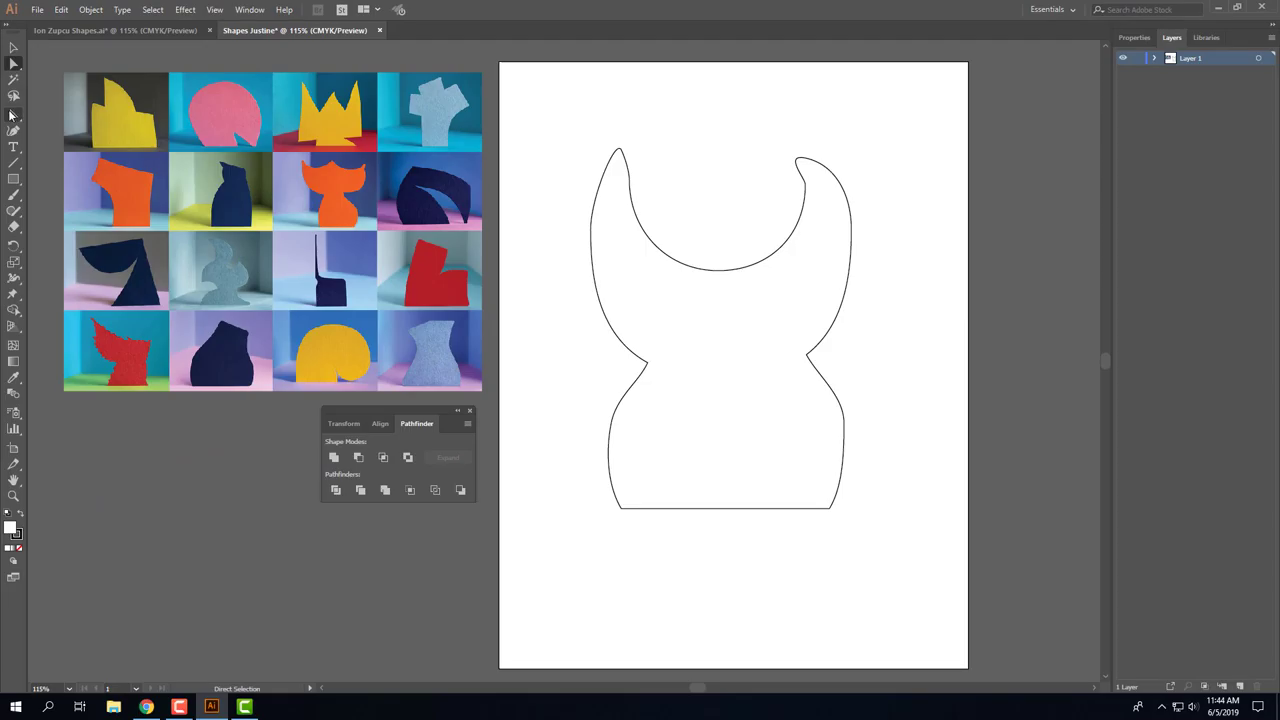
Pen-draw a closed three-corner triangle below the figure's lower left, then expand Layer 1
left_click(12, 115)
left_click(570, 598)
left_click(557, 459)
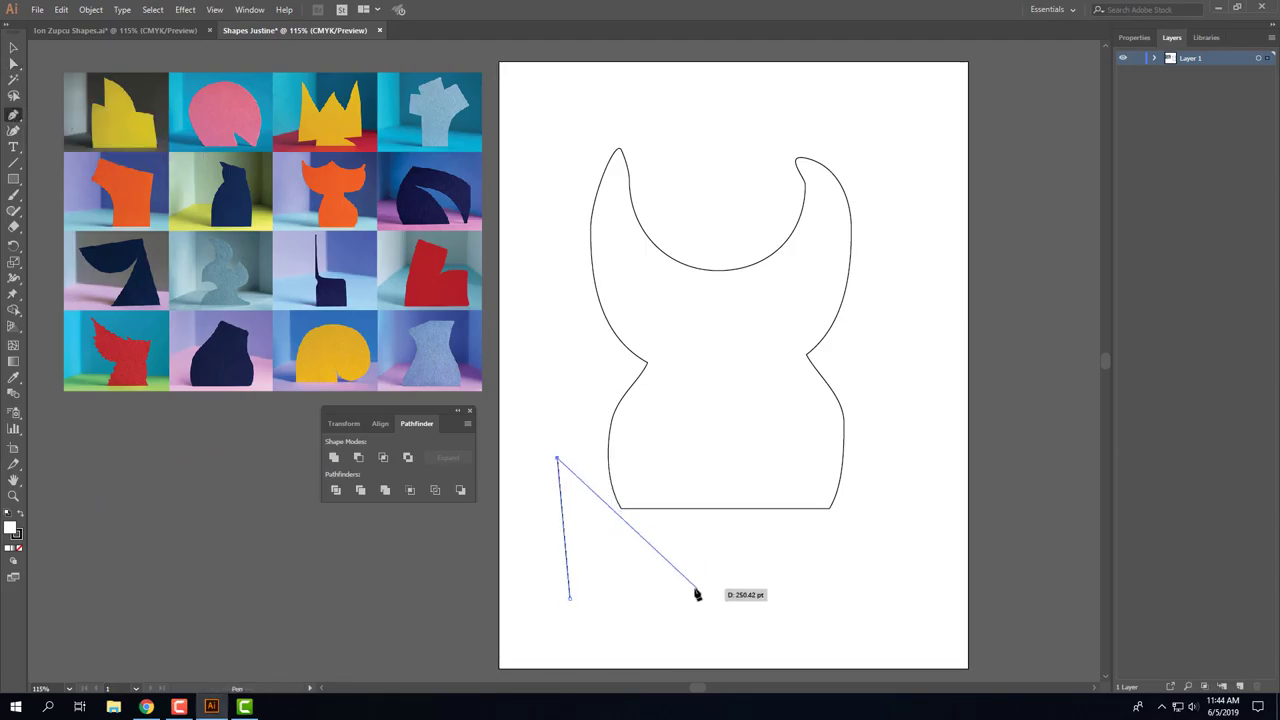
left_click(692, 588)
left_click(570, 598)
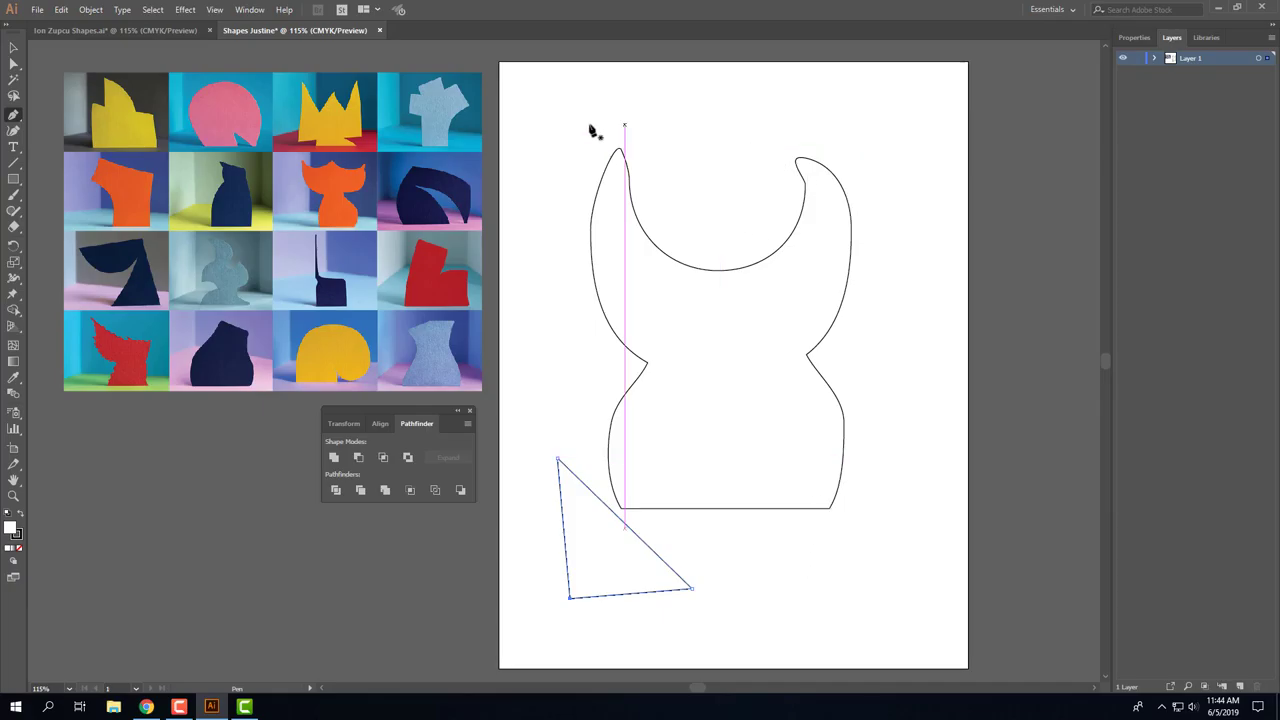
left_click(1155, 59)
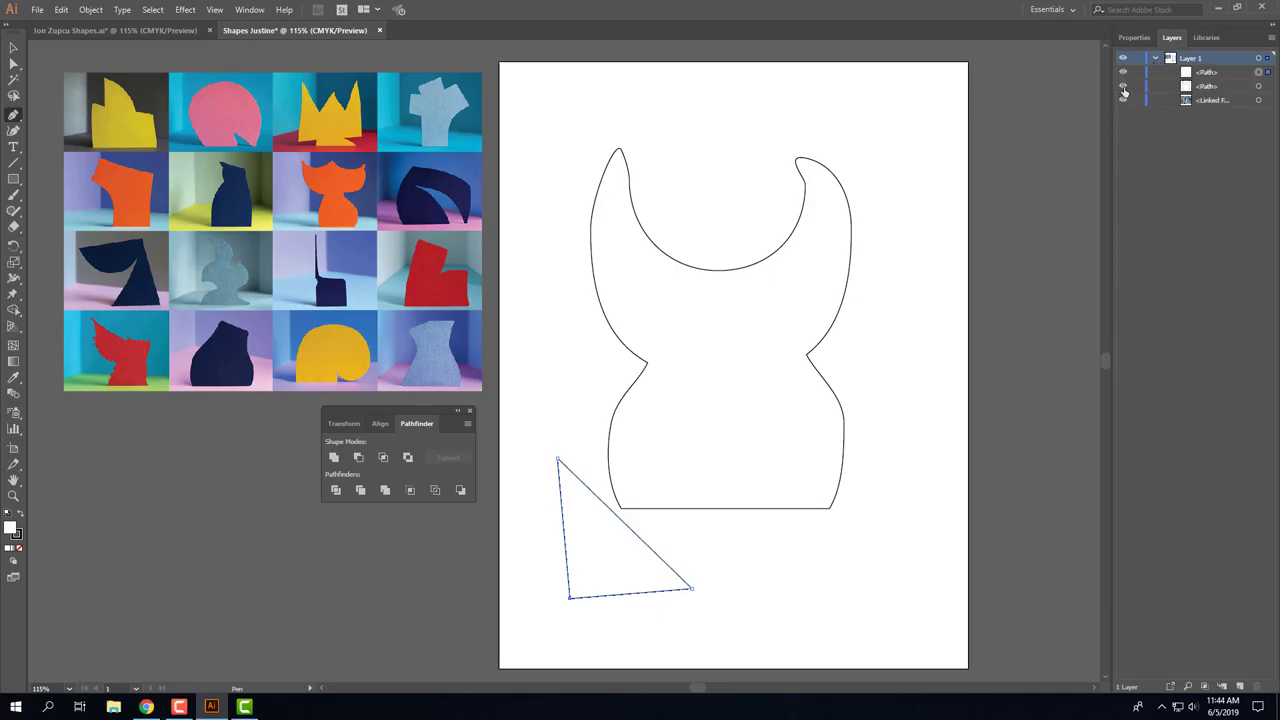
Hide the figure, clear the triangle with Ctrl+Shift+A, then show the horned outline again
left_click(1123, 88)
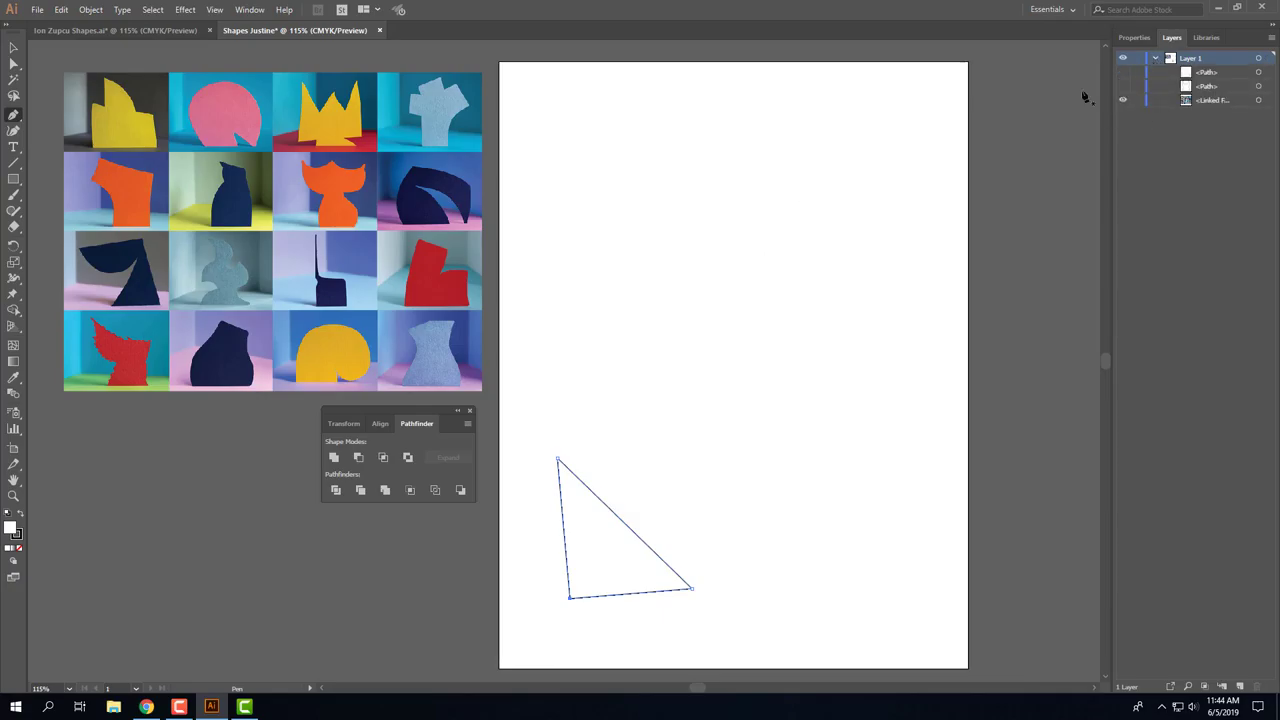
key("ctrl+shift+a")
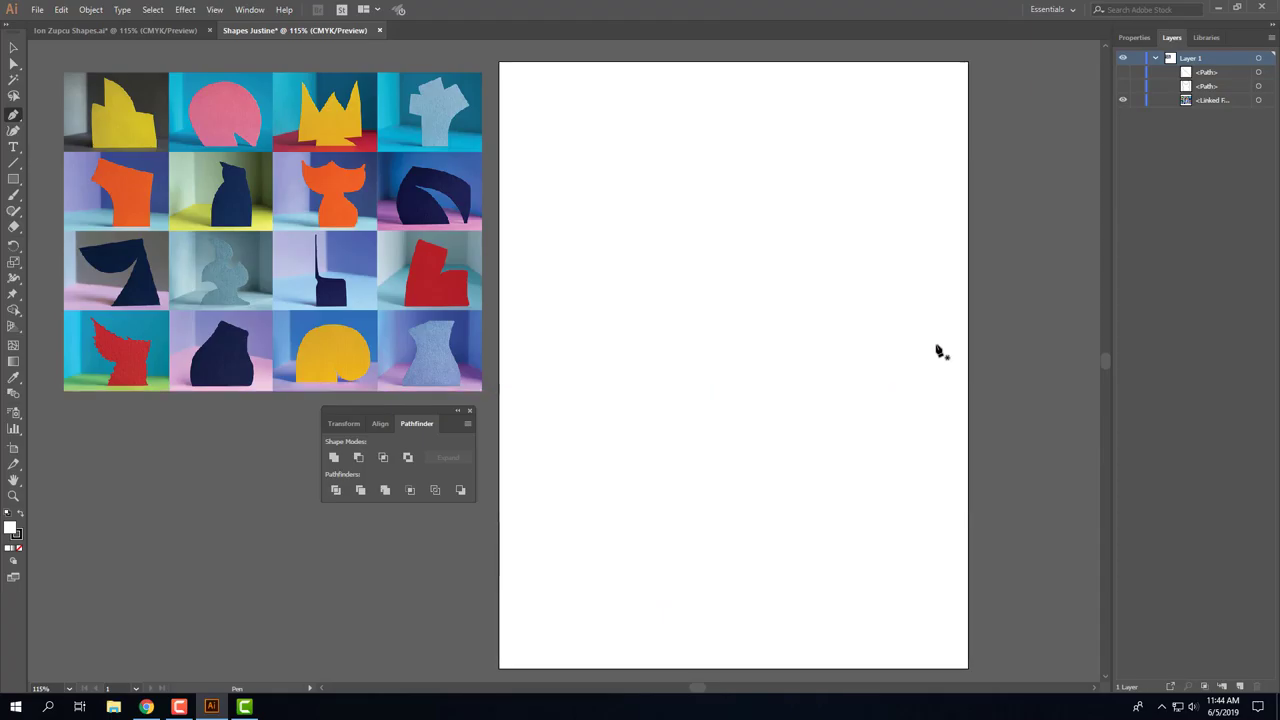
left_click(1123, 88)
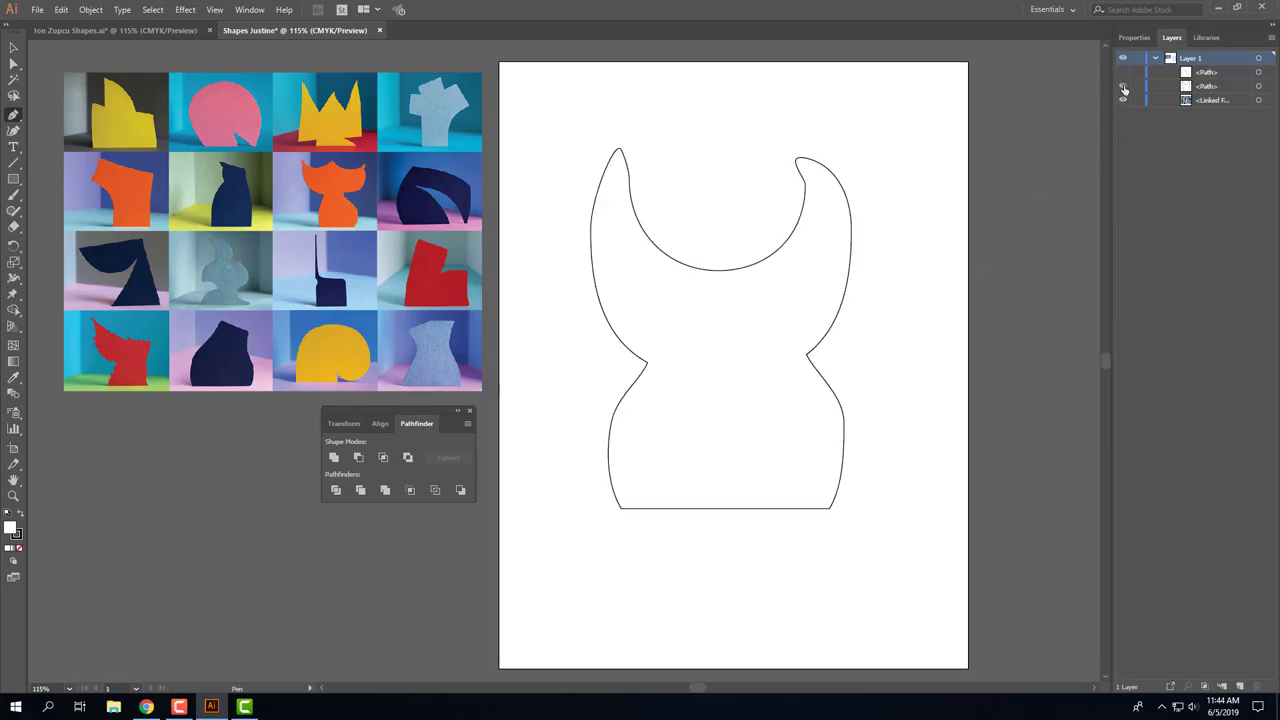